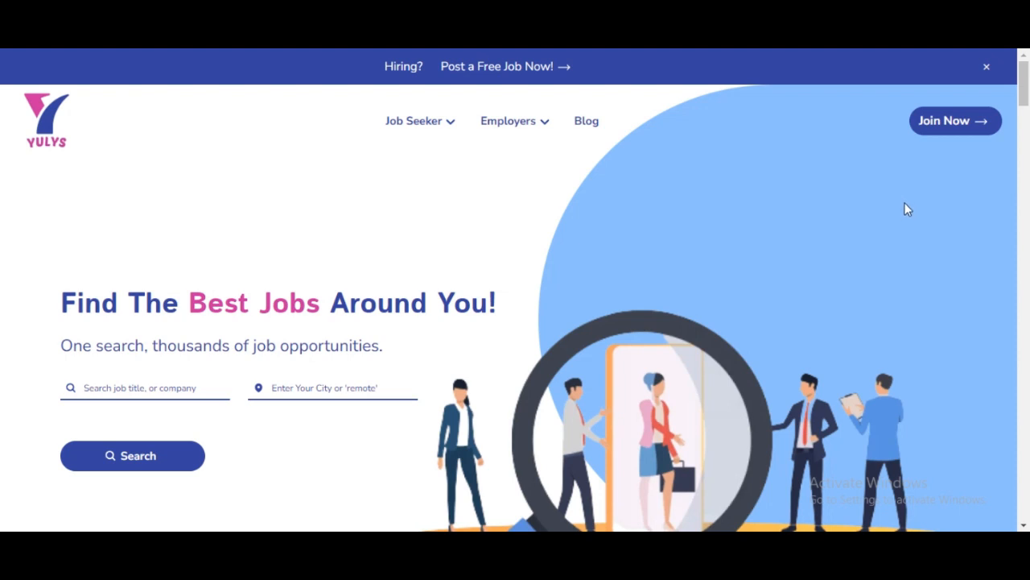
Open the sign-in page with Join Now on the Yulys home page
{"action": "left_click", "coordinate": [927, 123]}
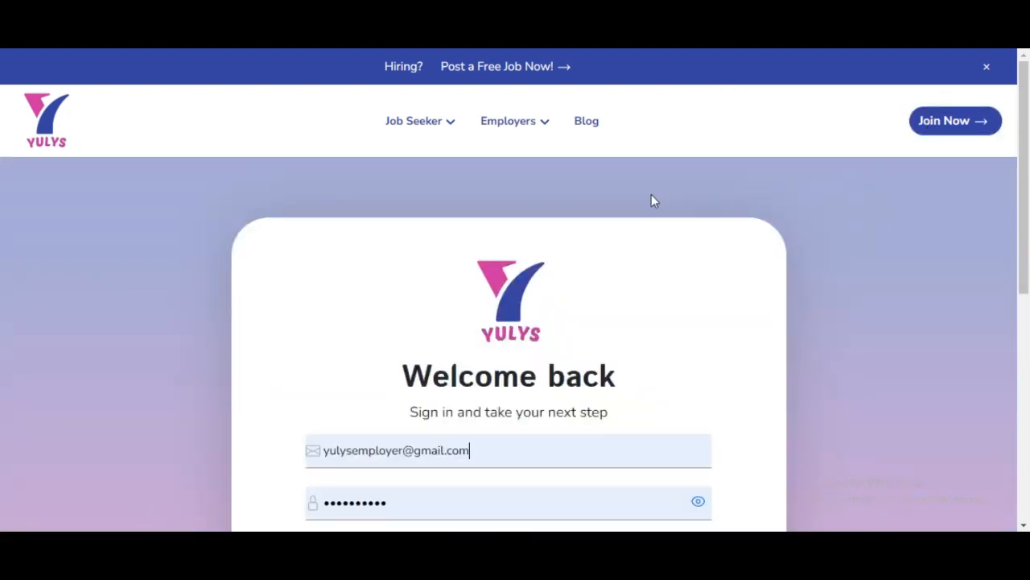
{"action": "scroll", "coordinate": [633, 237], "scroll_direction": "down", "scroll_amount": 1}
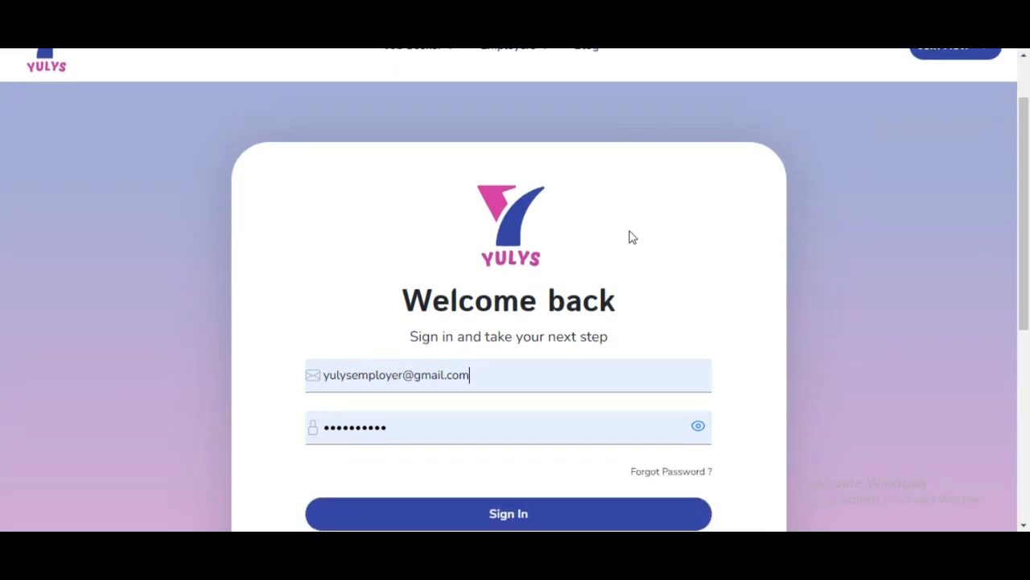
{"action": "scroll", "coordinate": [620, 232], "scroll_direction": "up", "scroll_amount": 1}
{"action": "scroll", "coordinate": [619, 231], "scroll_direction": "down", "scroll_amount": 2}
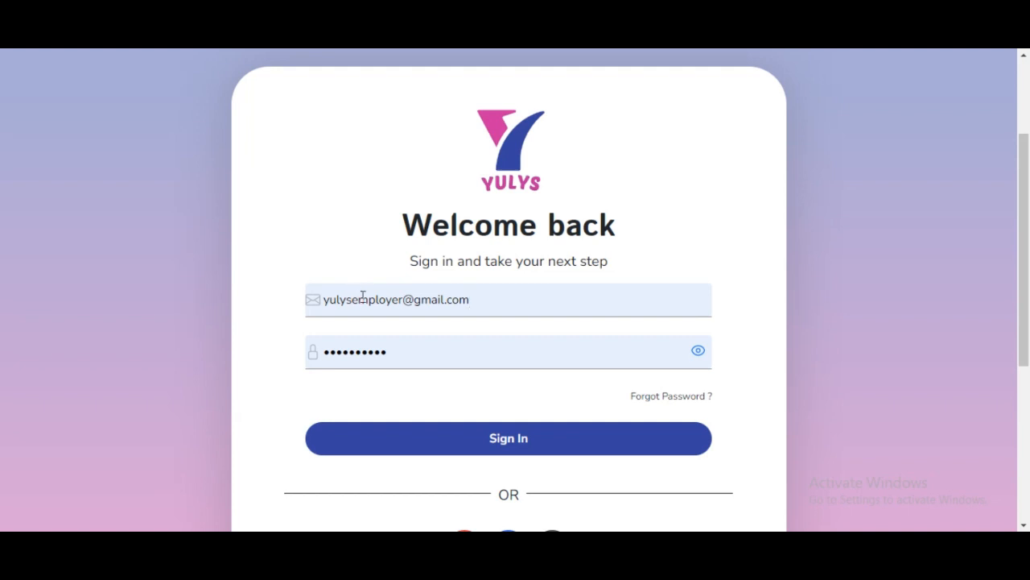
{"action": "scroll", "coordinate": [362, 298], "scroll_direction": "down", "scroll_amount": 3}
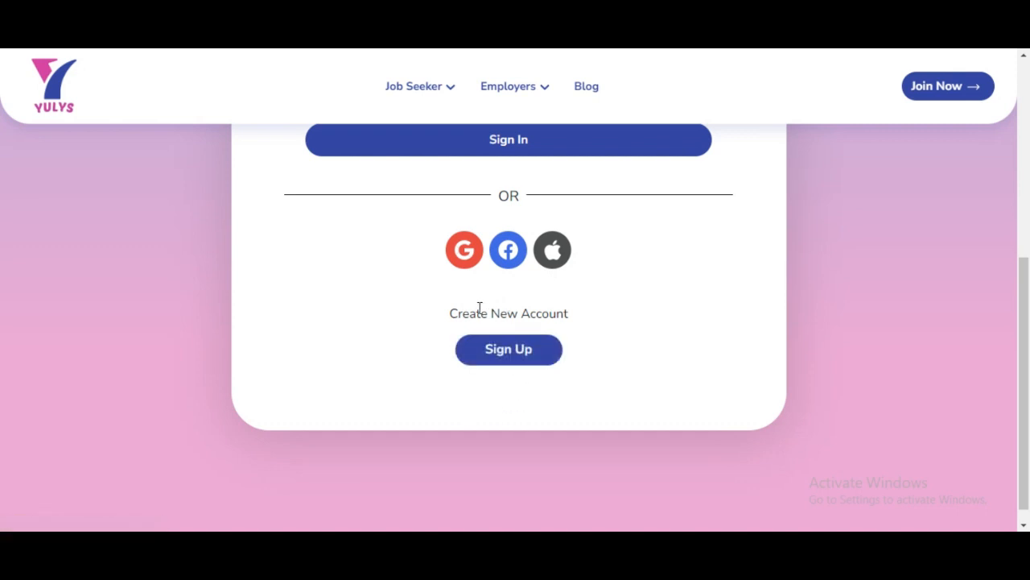
{"action": "scroll", "coordinate": [426, 354], "scroll_direction": "up", "scroll_amount": 4}
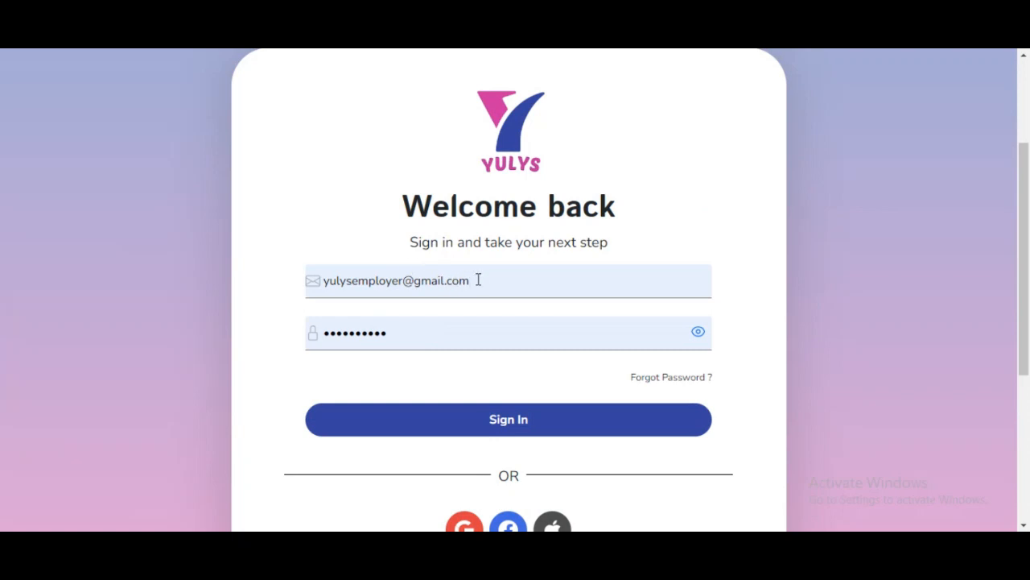
Sign in with the saved employer credentials and look over the dashboard
{"action": "left_click", "coordinate": [541, 421]}
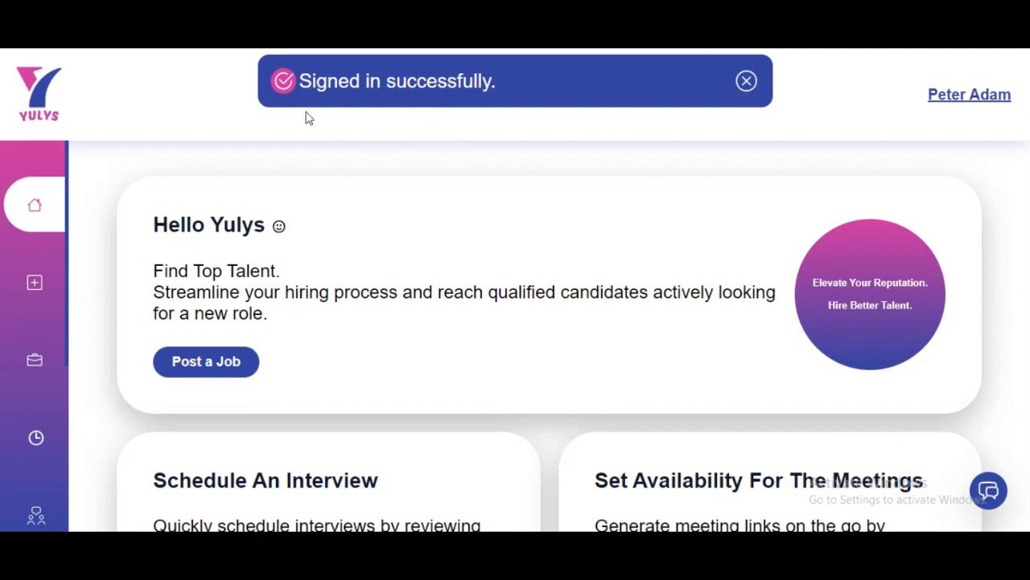
{"action": "mouse_move", "coordinate": [35, 329]}
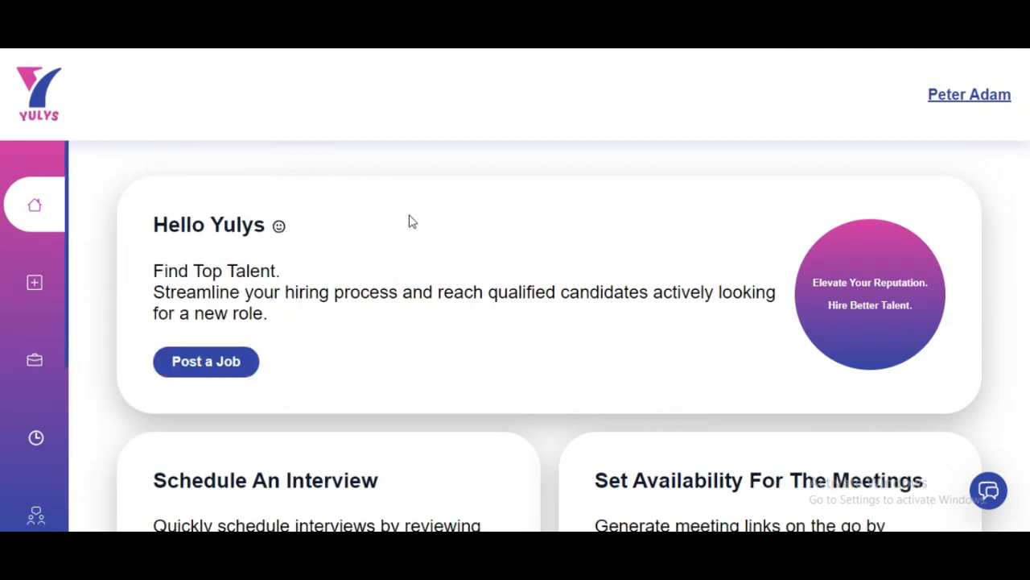
{"action": "scroll", "coordinate": [387, 235], "scroll_direction": "down", "scroll_amount": 1}
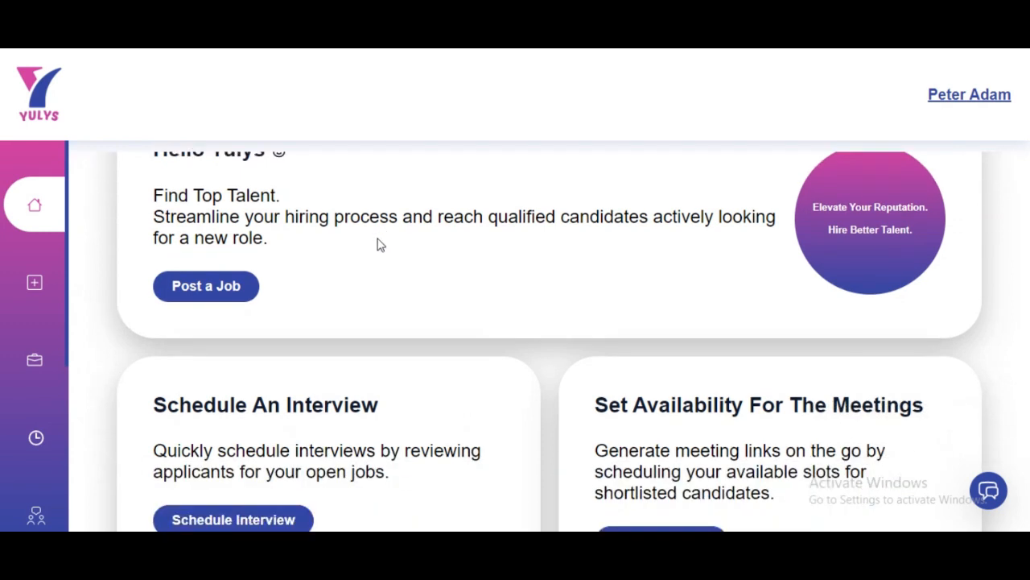
{"action": "scroll", "coordinate": [369, 264], "scroll_direction": "up", "scroll_amount": 1}
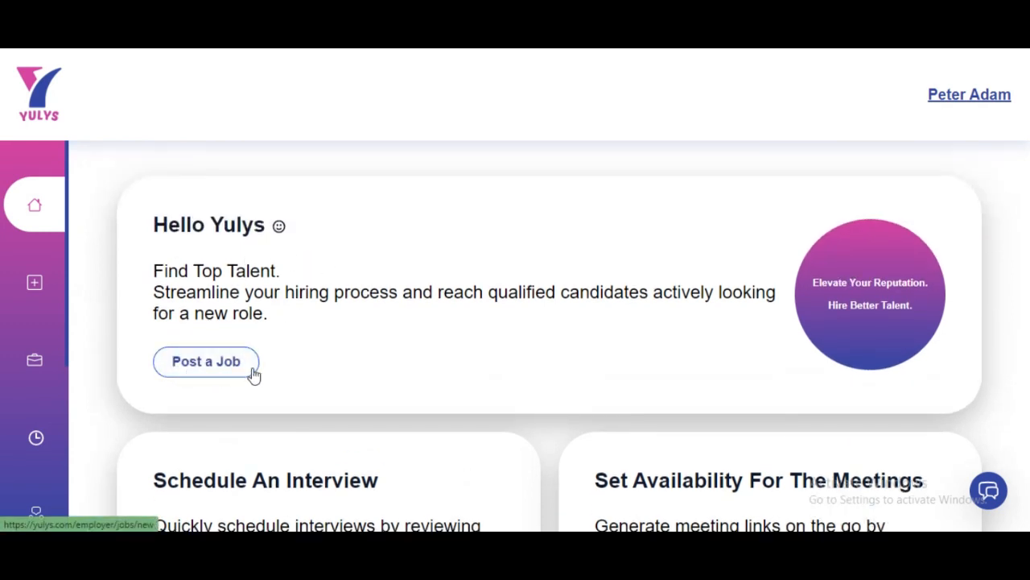
{"action": "scroll", "coordinate": [278, 364], "scroll_direction": "down", "scroll_amount": 1}
{"action": "scroll", "coordinate": [278, 363], "scroll_direction": "down", "scroll_amount": 1}
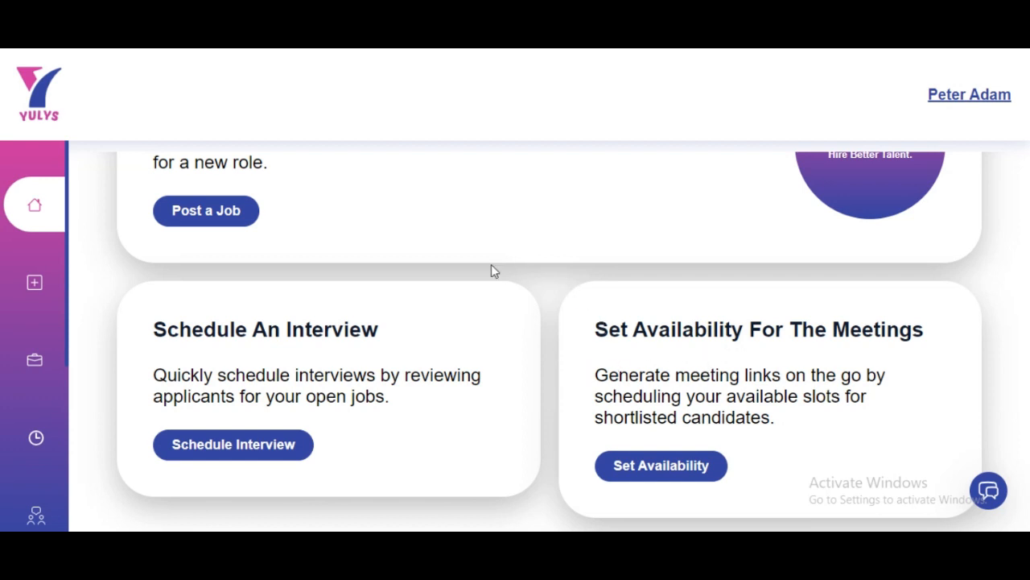
{"action": "scroll", "coordinate": [213, 324], "scroll_direction": "up", "scroll_amount": 1}
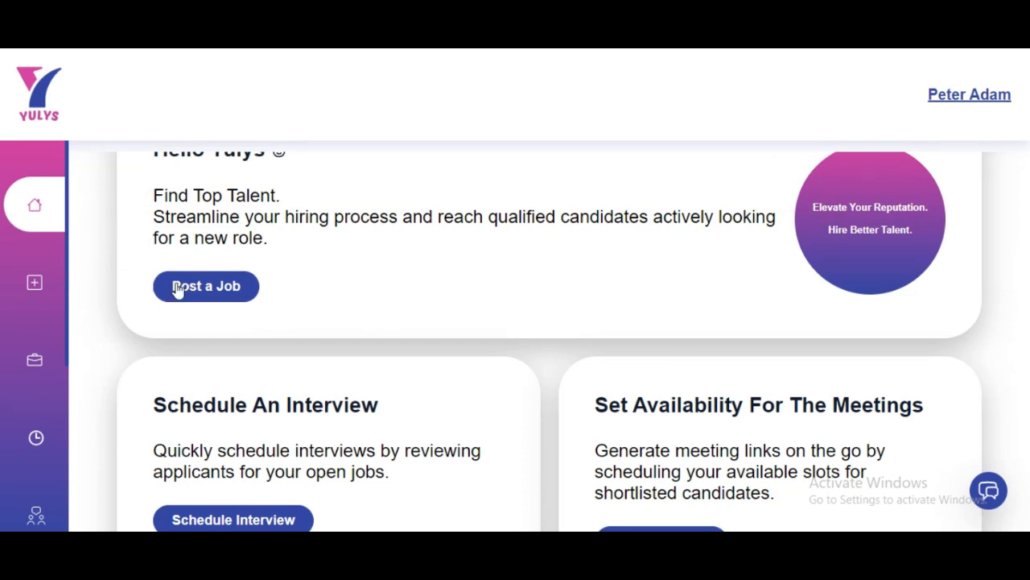
Start a new job posting from the dashboard's Post a Job button
{"action": "scroll", "coordinate": [264, 346], "scroll_direction": "up", "scroll_amount": 1}
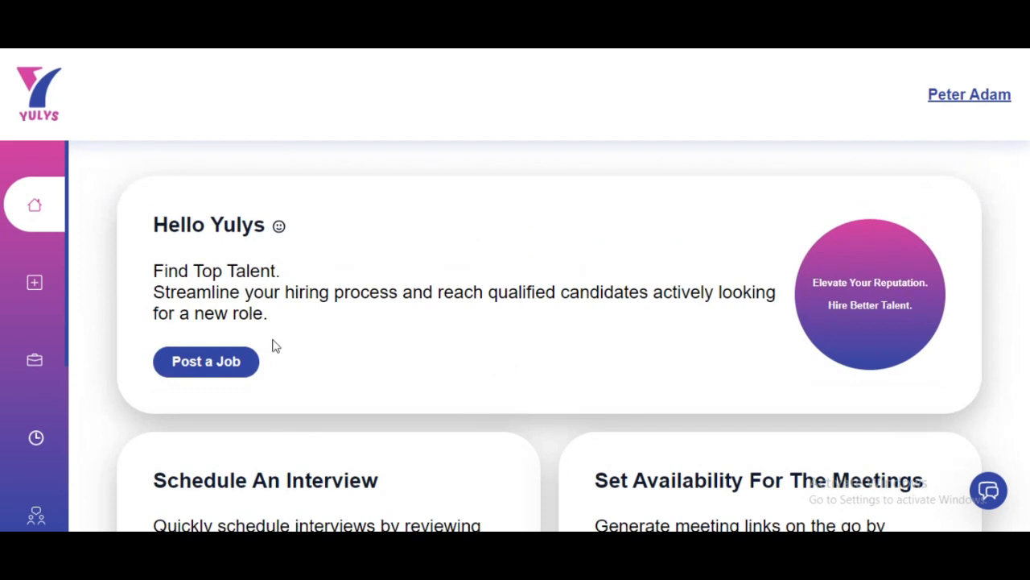
{"action": "mouse_move", "coordinate": [69, 211]}
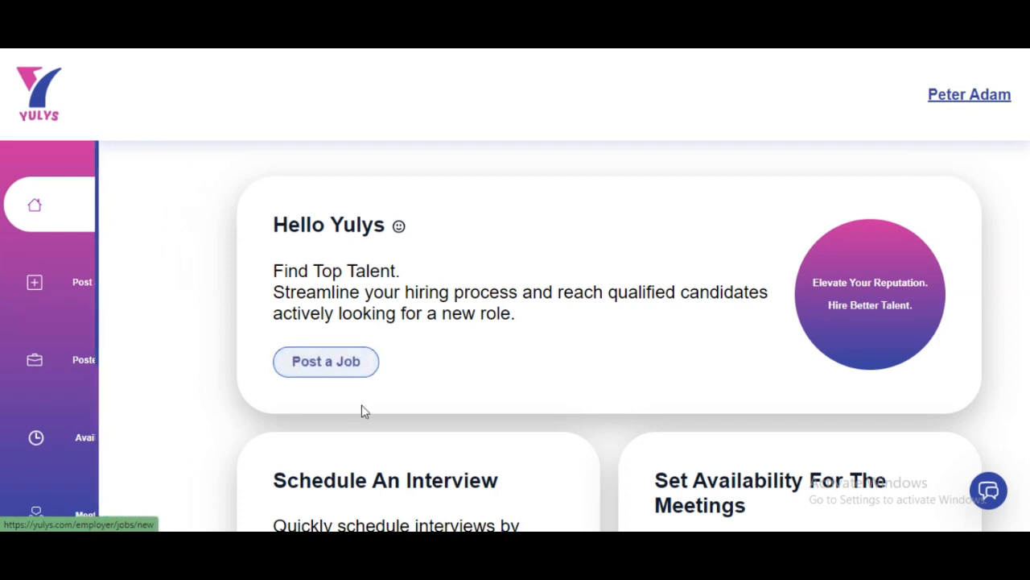
{"action": "left_click", "coordinate": [199, 356]}
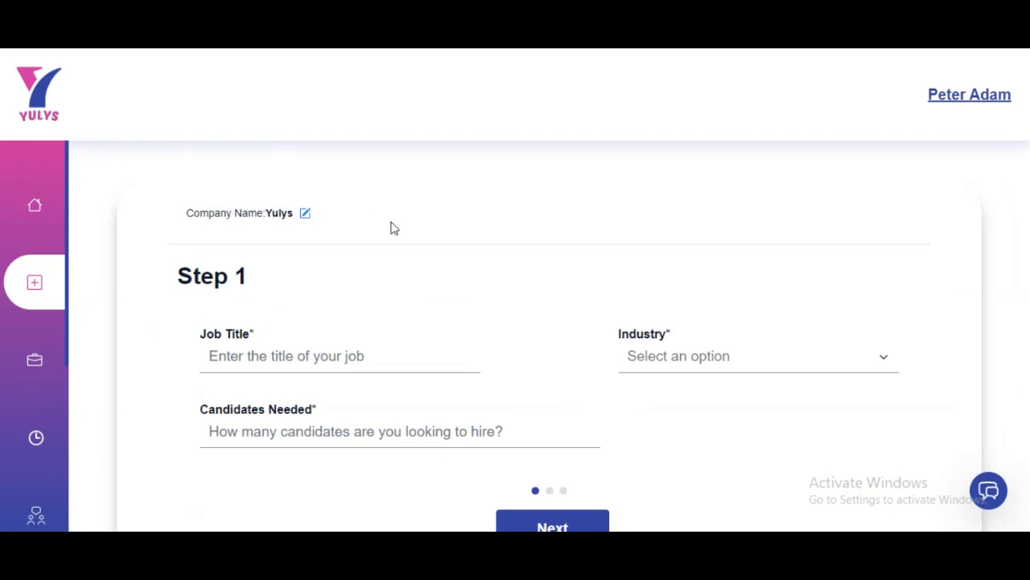
Enter 'Web Developer' as job title, Construction as industry, and 2 candidates needed
{"action": "scroll", "coordinate": [382, 243], "scroll_direction": "down", "scroll_amount": 1}
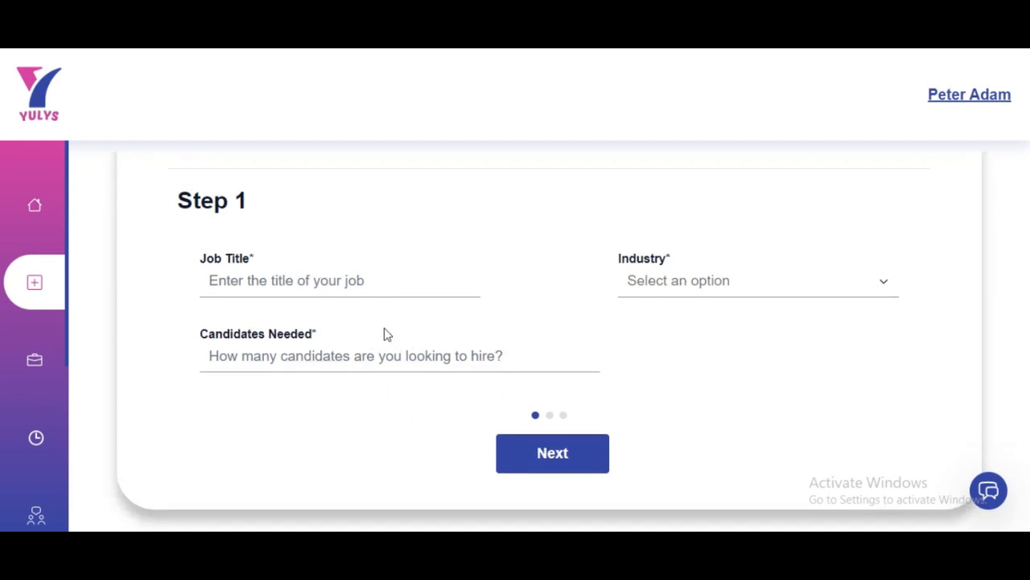
{"action": "left_click", "coordinate": [379, 282]}
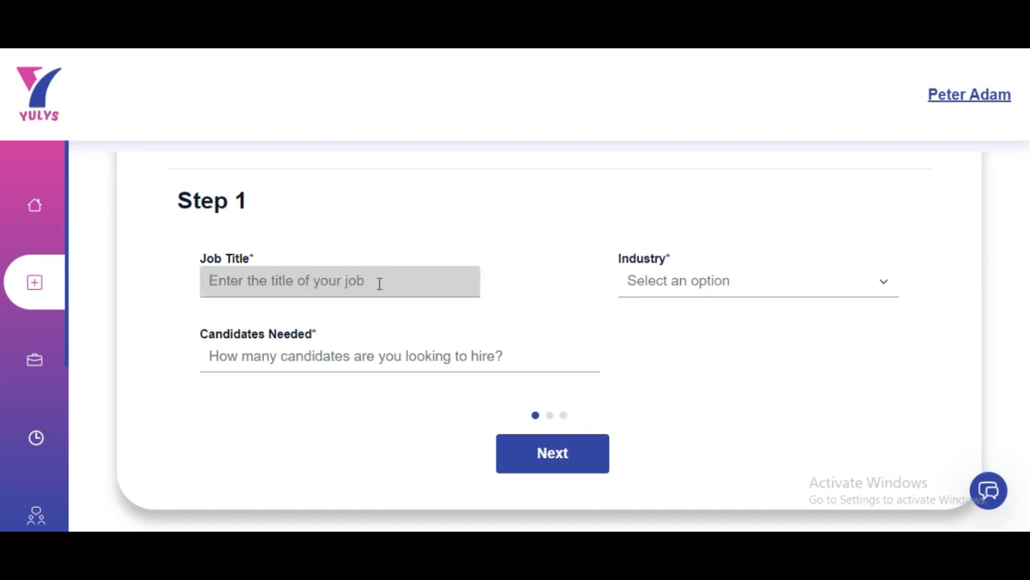
{"action": "type", "text": "Web Developer"}
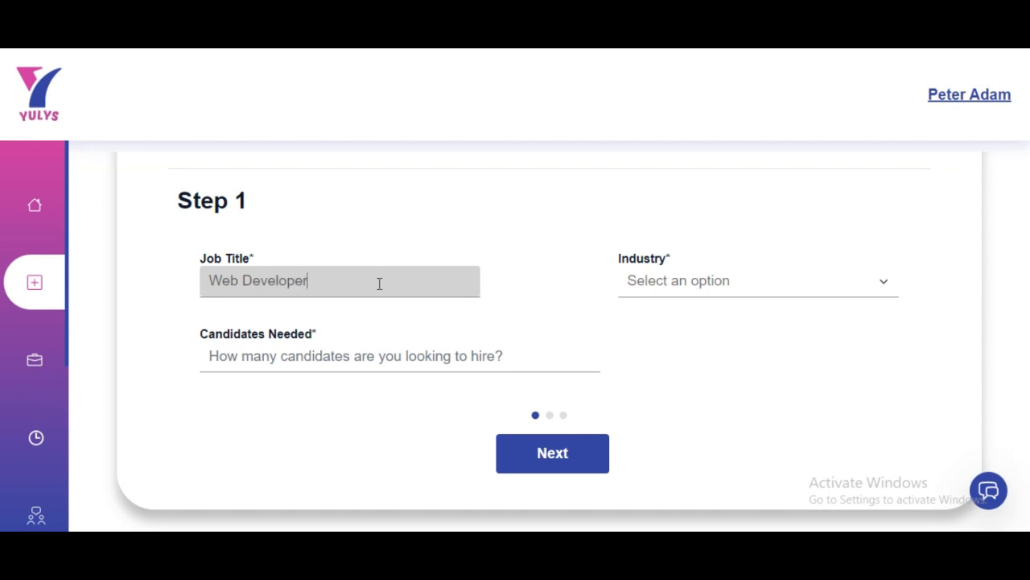
{"action": "left_click", "coordinate": [682, 283]}
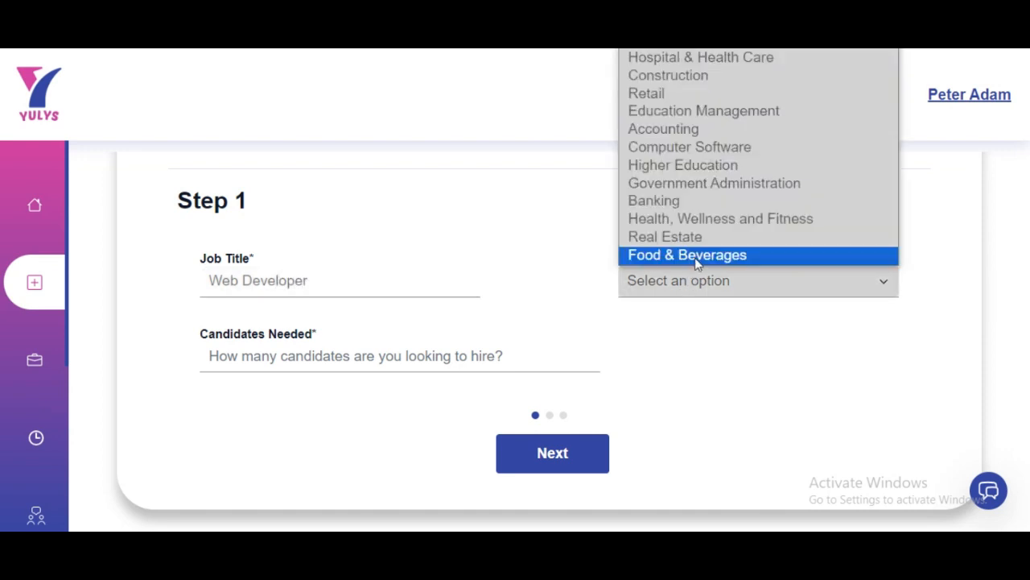
{"action": "left_click", "coordinate": [688, 76]}
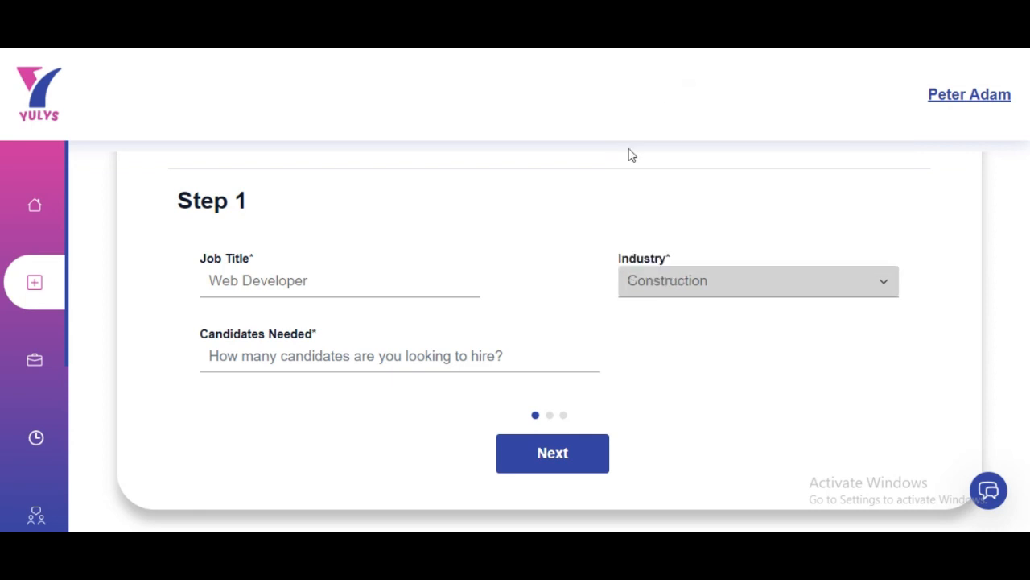
{"action": "left_click", "coordinate": [438, 361]}
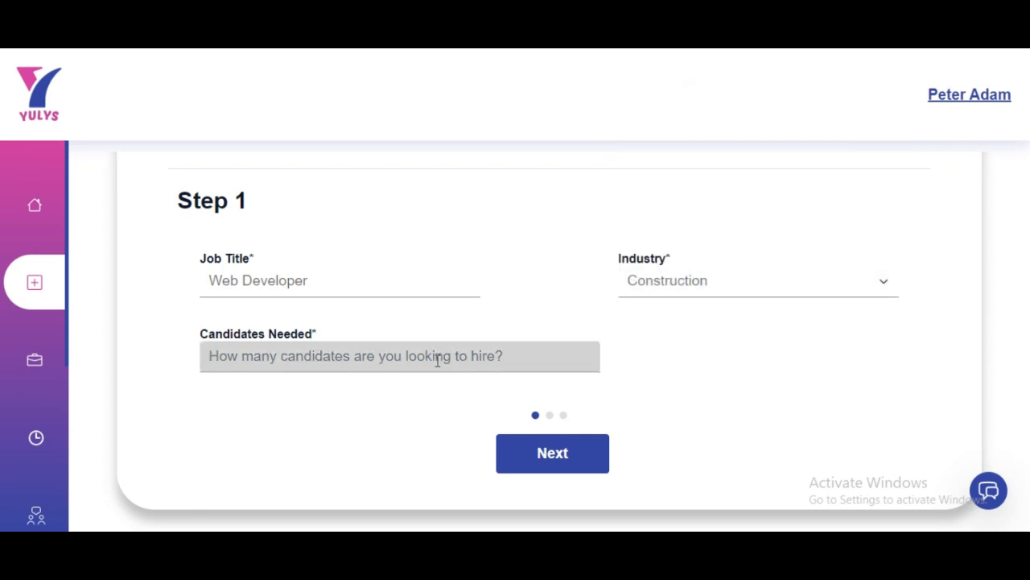
{"action": "type", "text": "2"}
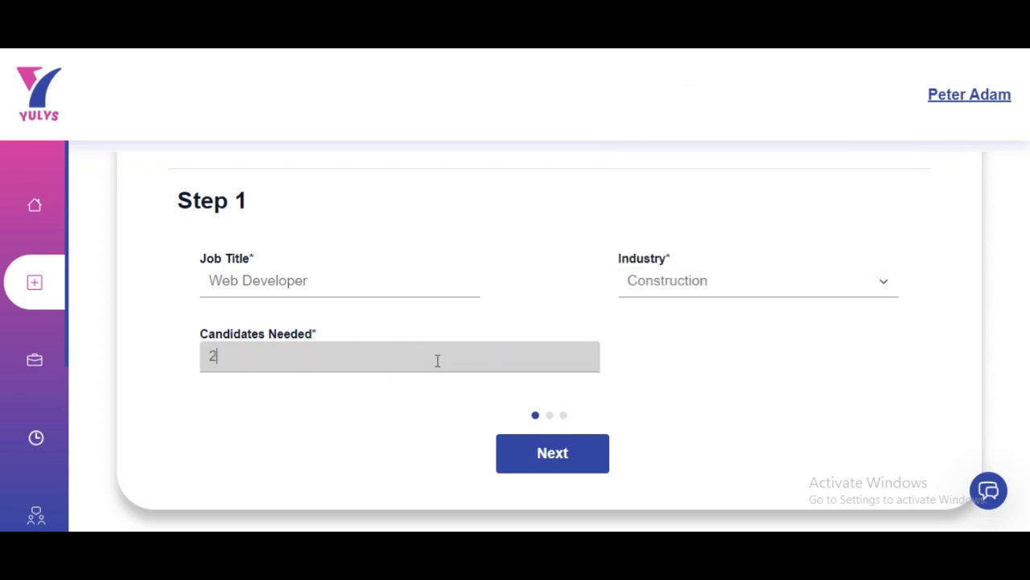
Continue to Step 2 and set workplace type Remote and job type Full Time
{"action": "left_click", "coordinate": [553, 454]}
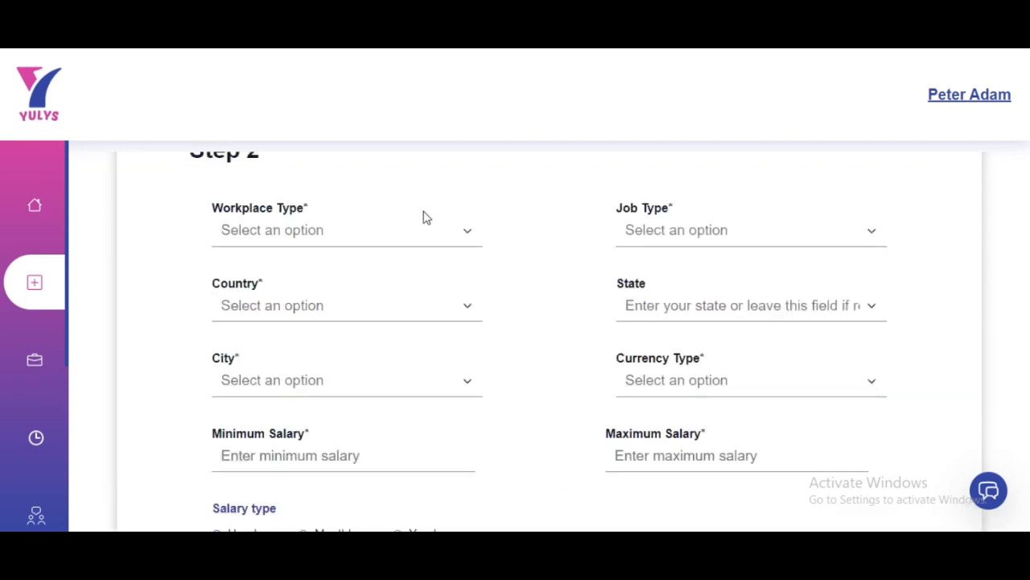
{"action": "left_click", "coordinate": [381, 235]}
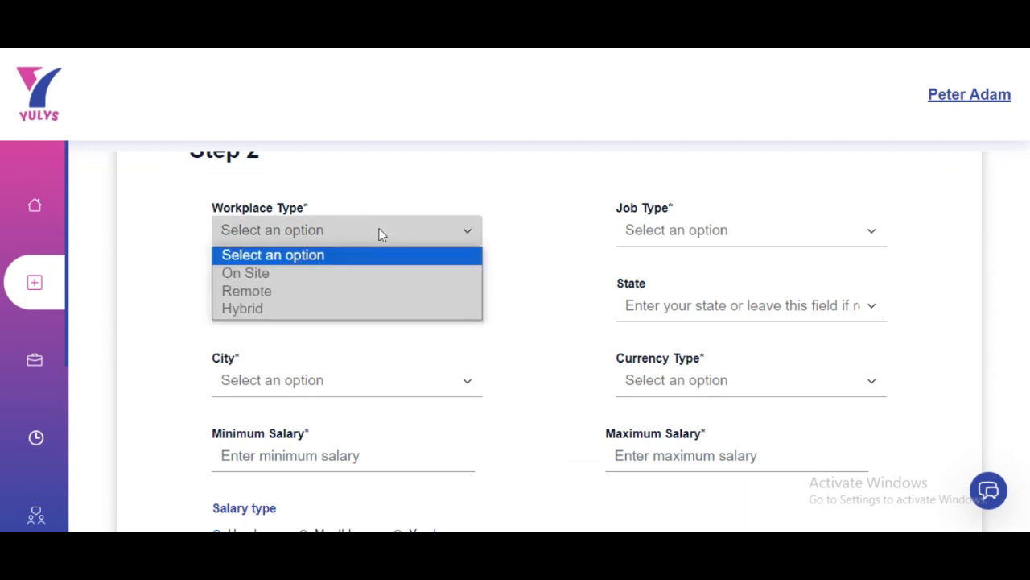
{"action": "left_click", "coordinate": [320, 291]}
{"action": "left_click", "coordinate": [702, 234]}
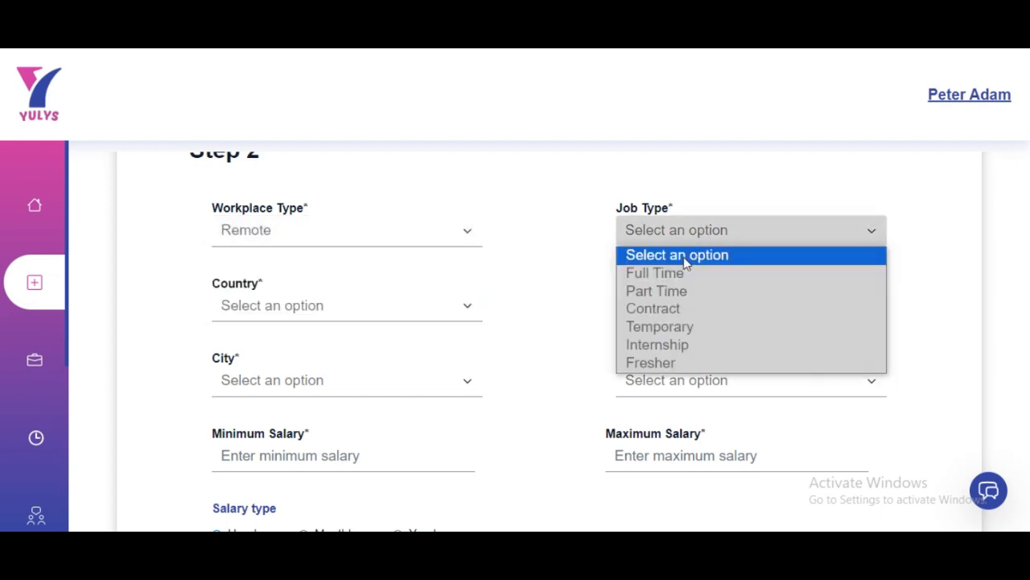
{"action": "left_click", "coordinate": [676, 275]}
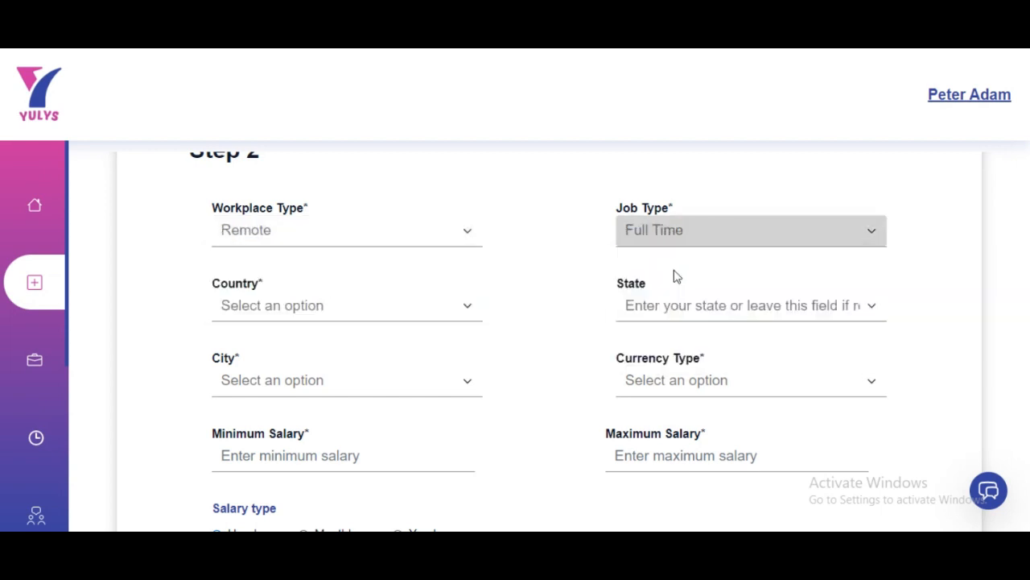
Set the job's country to United States
{"action": "left_click", "coordinate": [385, 308]}
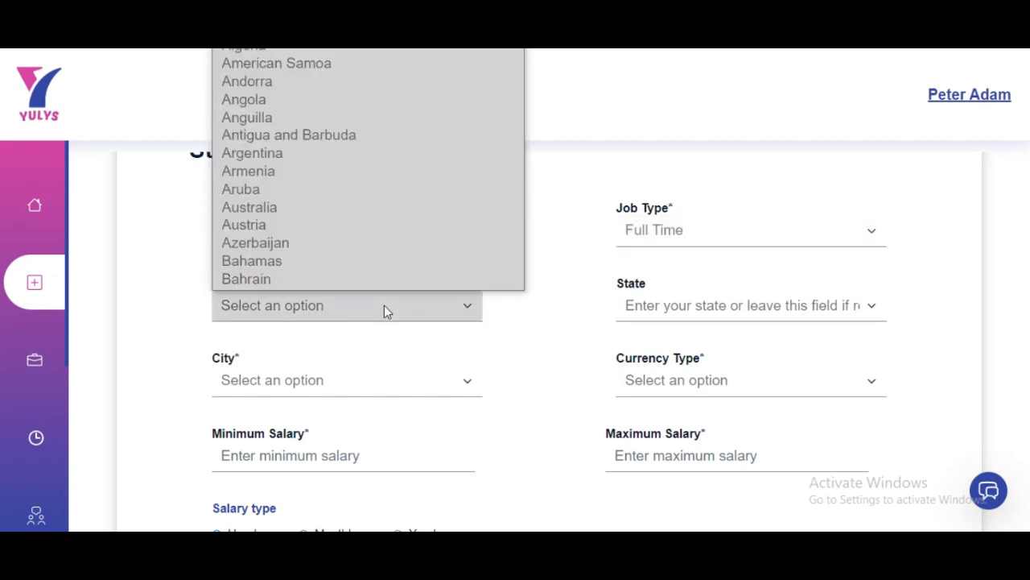
{"action": "scroll", "coordinate": [379, 219], "scroll_direction": "down", "scroll_amount": 20}
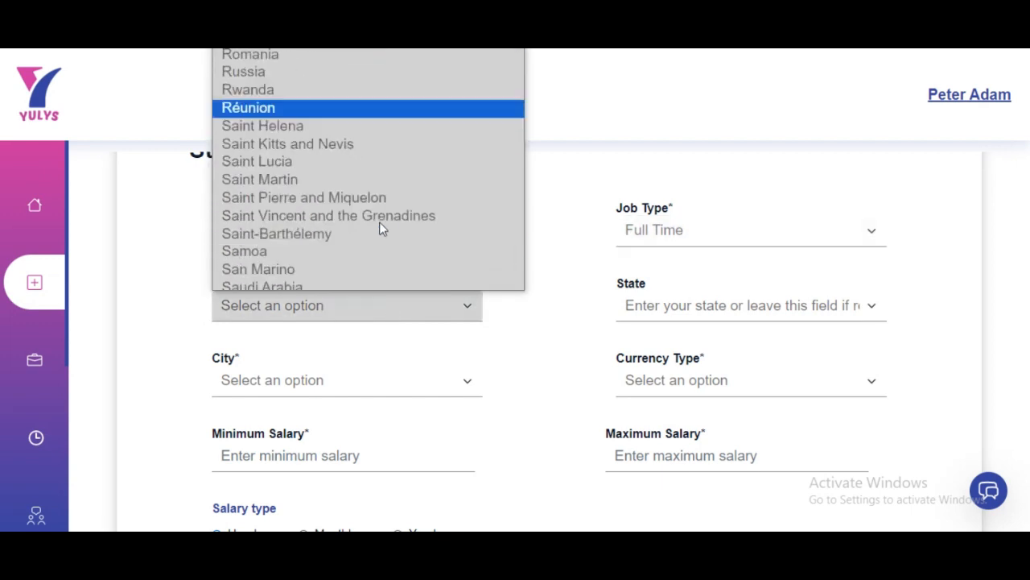
{"action": "scroll", "coordinate": [379, 227], "scroll_direction": "down", "scroll_amount": 10}
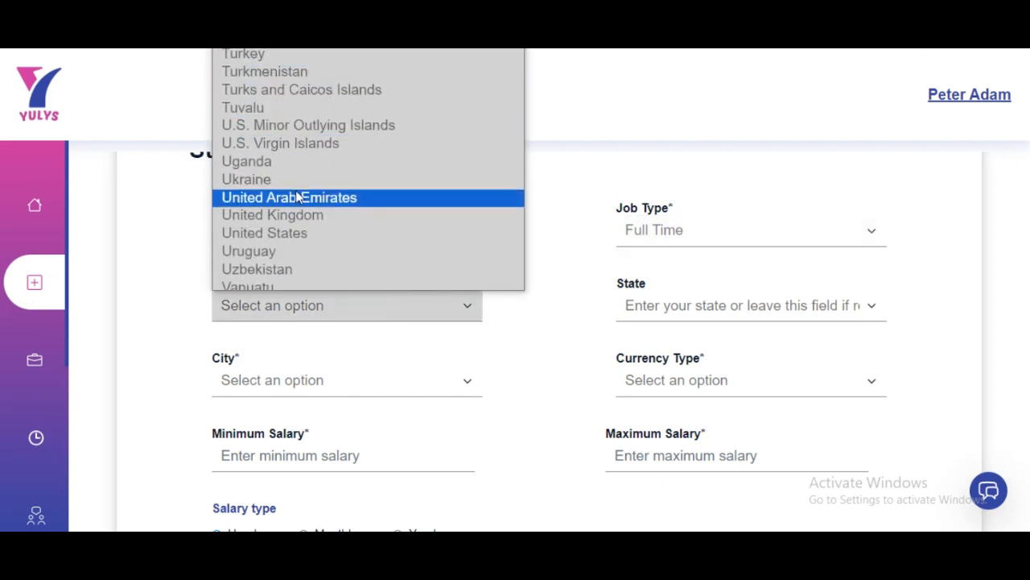
{"action": "left_click", "coordinate": [302, 235]}
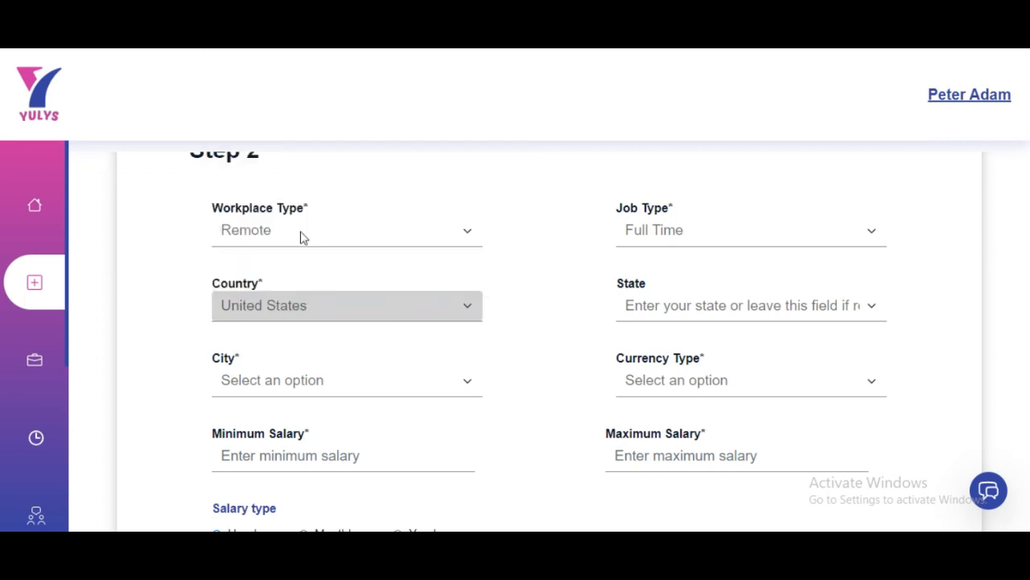
Set the job's state to Georgia and city to Atlanta
{"action": "left_click", "coordinate": [695, 317]}
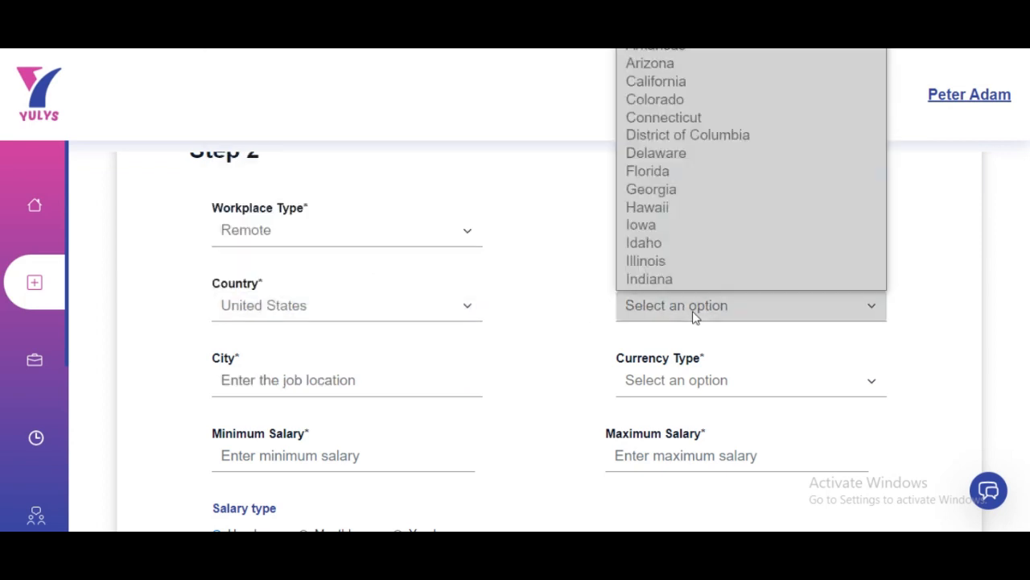
{"action": "scroll", "coordinate": [699, 144], "scroll_direction": "down", "scroll_amount": 5}
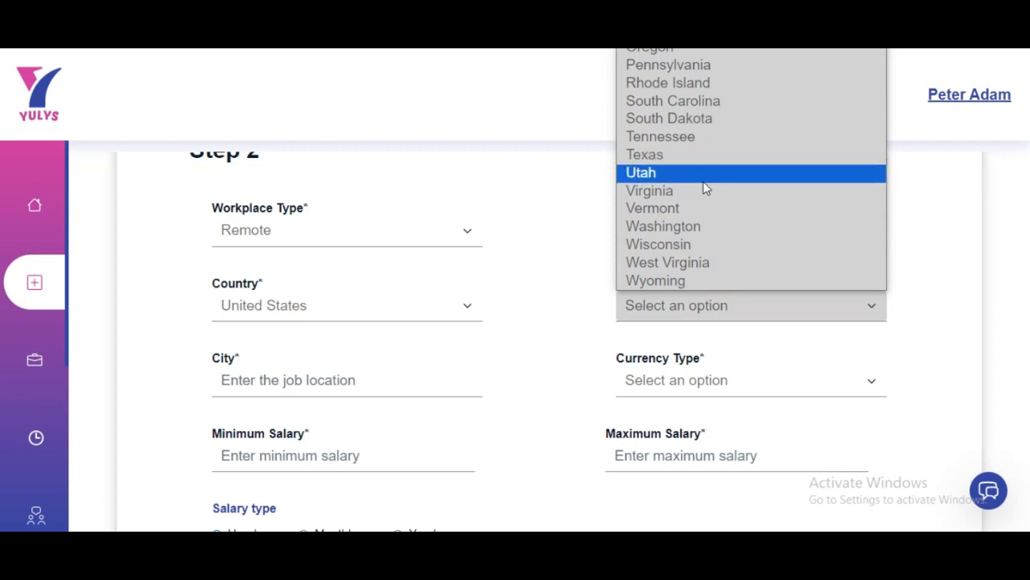
{"action": "scroll", "coordinate": [680, 143], "scroll_direction": "up", "scroll_amount": 5}
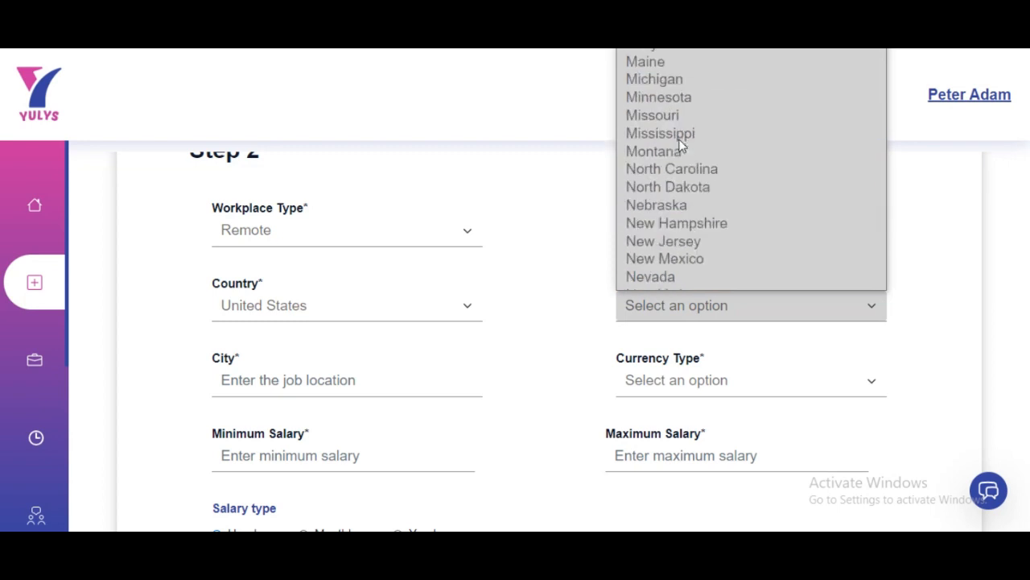
{"action": "scroll", "coordinate": [680, 144], "scroll_direction": "up", "scroll_amount": 5}
{"action": "scroll", "coordinate": [680, 143], "scroll_direction": "down", "scroll_amount": 5}
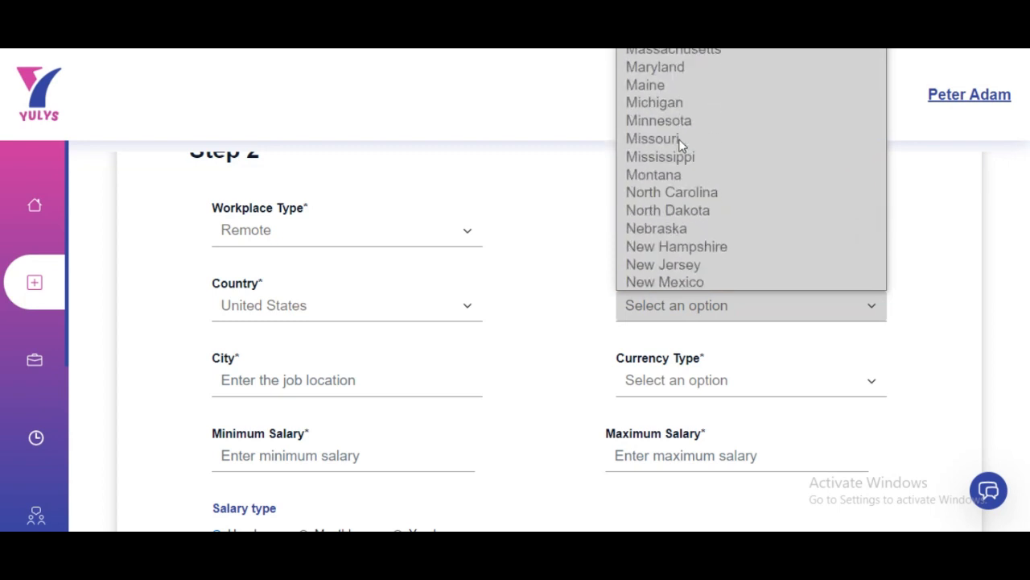
{"action": "key", "text": "g"}
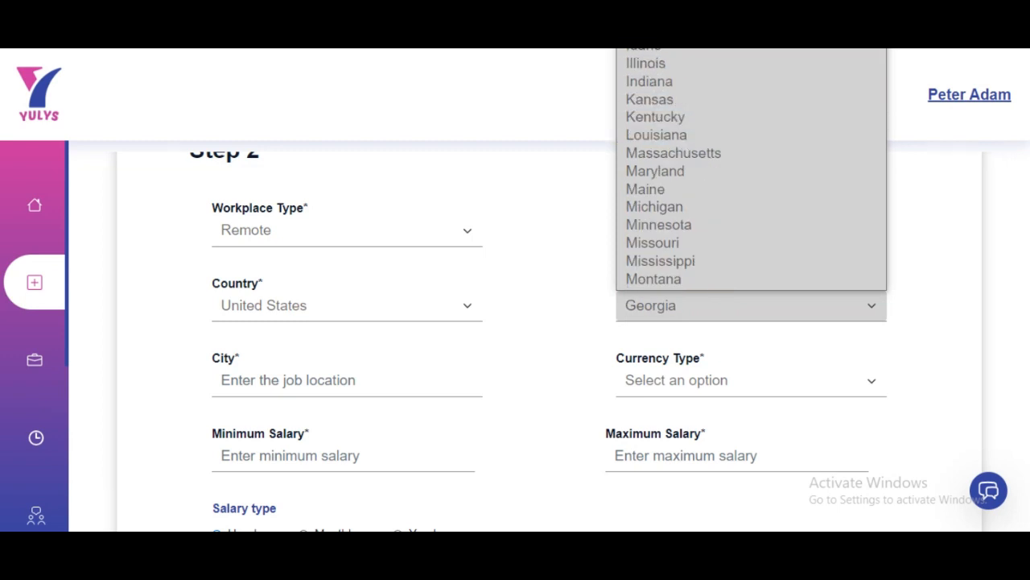
{"action": "left_click", "coordinate": [684, 4]}
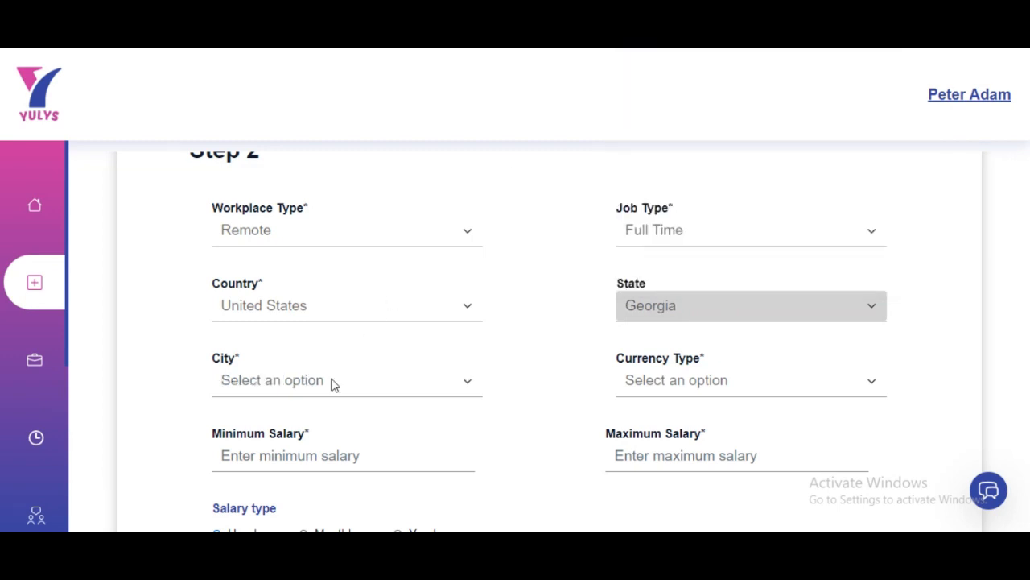
{"action": "left_click", "coordinate": [333, 381]}
{"action": "scroll", "coordinate": [367, 166], "scroll_direction": "down", "scroll_amount": 12}
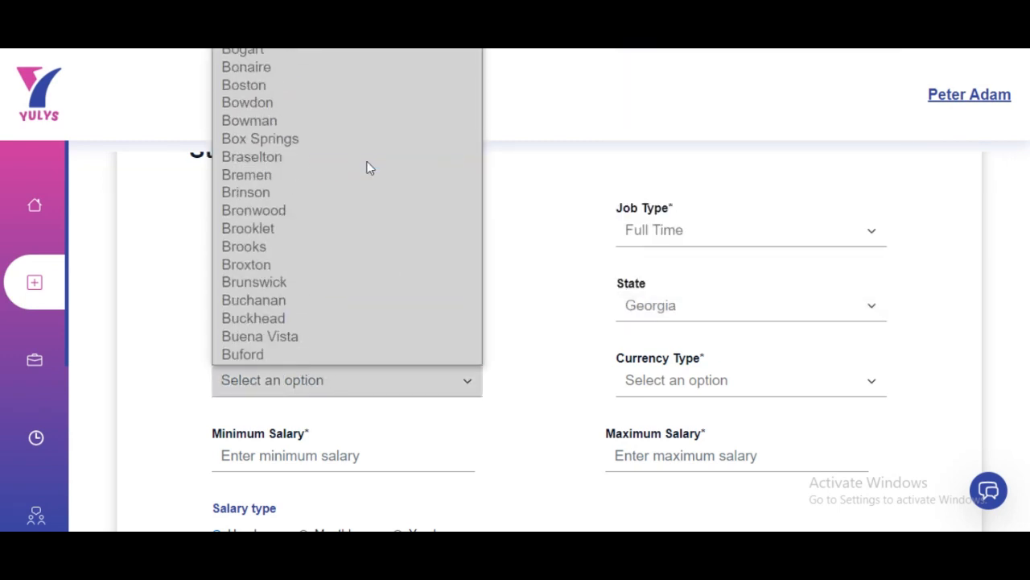
{"action": "scroll", "coordinate": [366, 167], "scroll_direction": "down", "scroll_amount": 15}
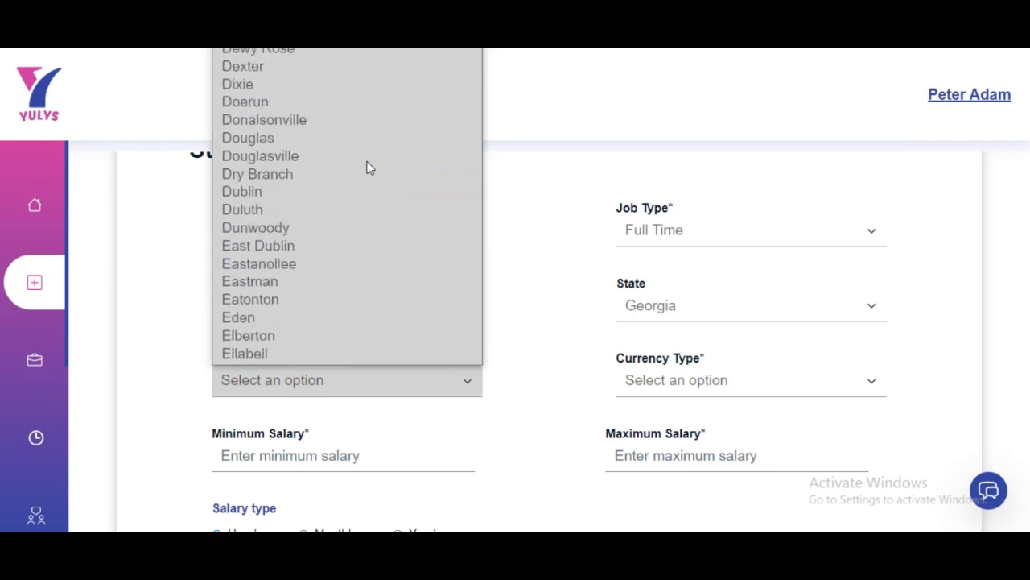
{"action": "scroll", "coordinate": [364, 165], "scroll_direction": "up", "scroll_amount": 20}
{"action": "left_click", "coordinate": [293, 235]}
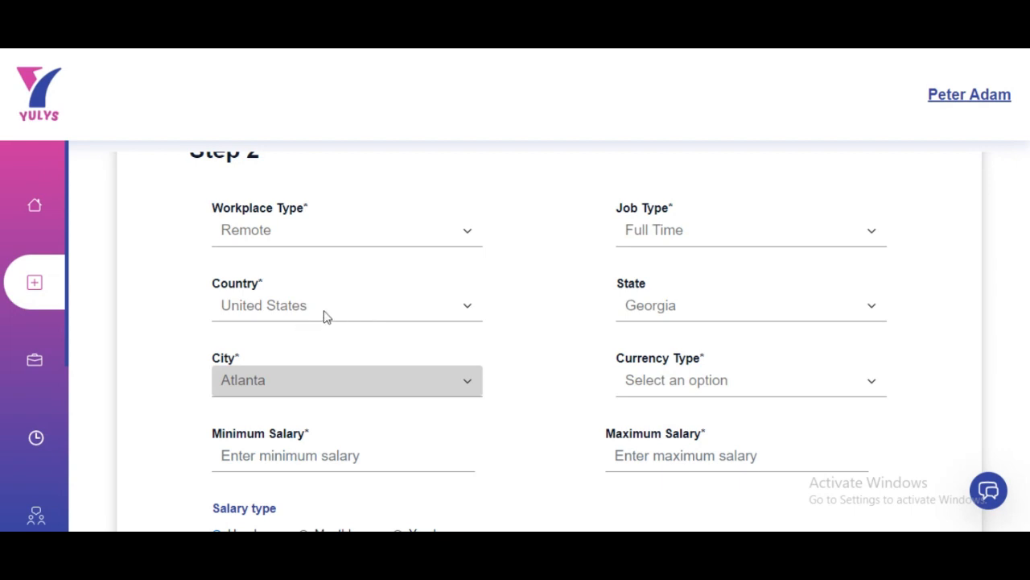
Set the salary range to 25,000–55,000 in USD
{"action": "left_click", "coordinate": [684, 383]}
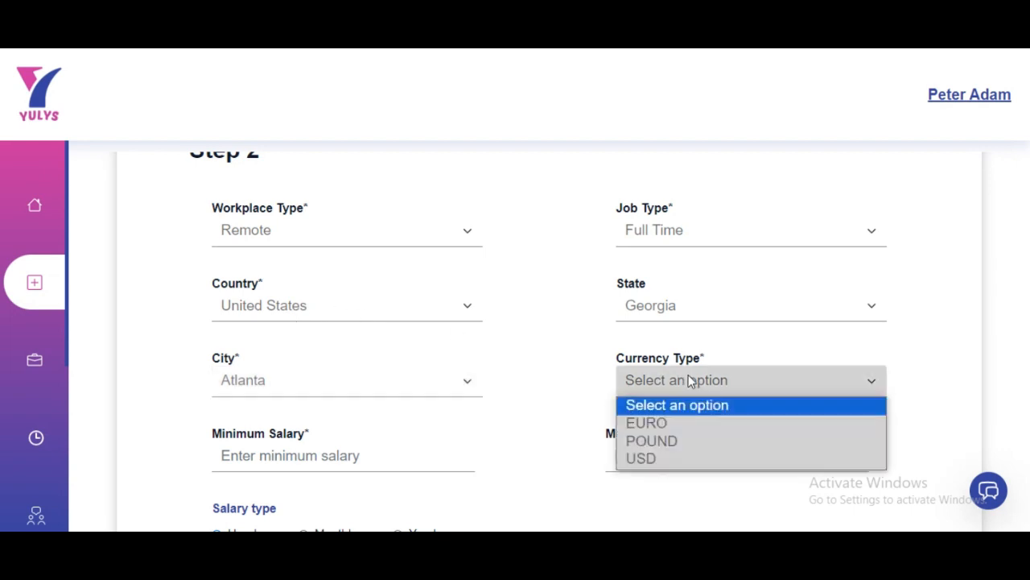
{"action": "left_click", "coordinate": [657, 458]}
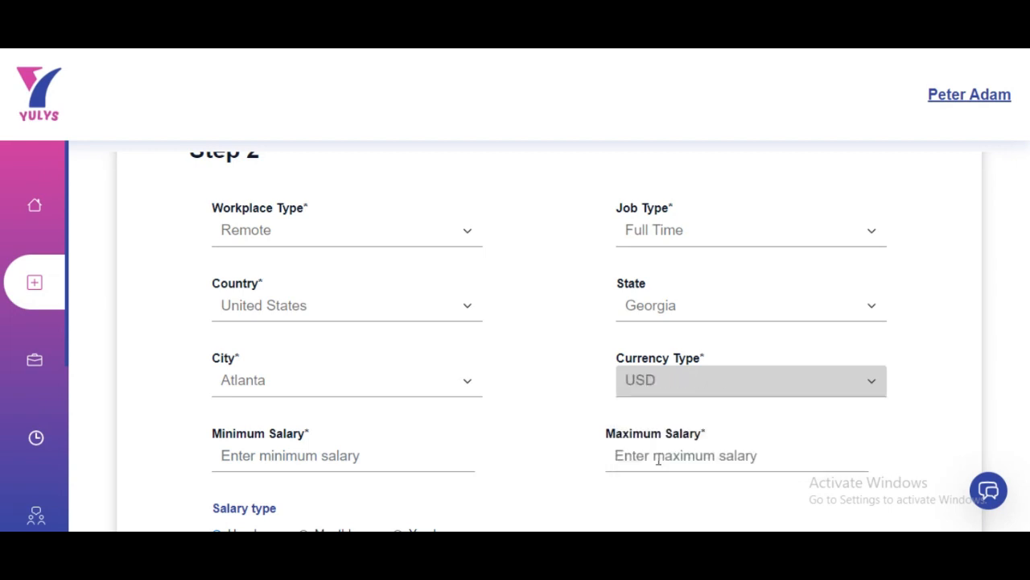
{"action": "scroll", "coordinate": [323, 459], "scroll_direction": "down", "scroll_amount": 3}
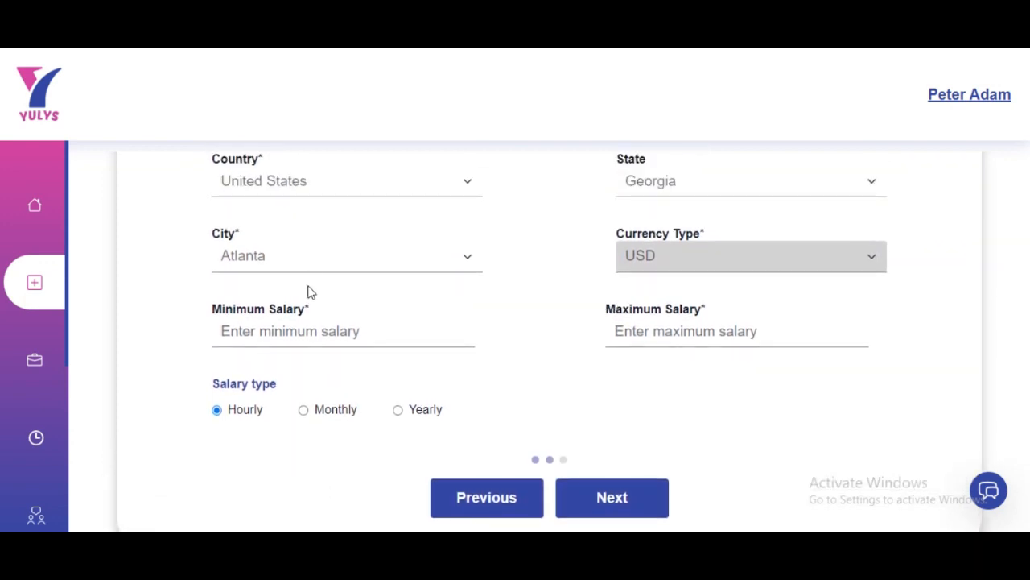
{"action": "left_click", "coordinate": [317, 337]}
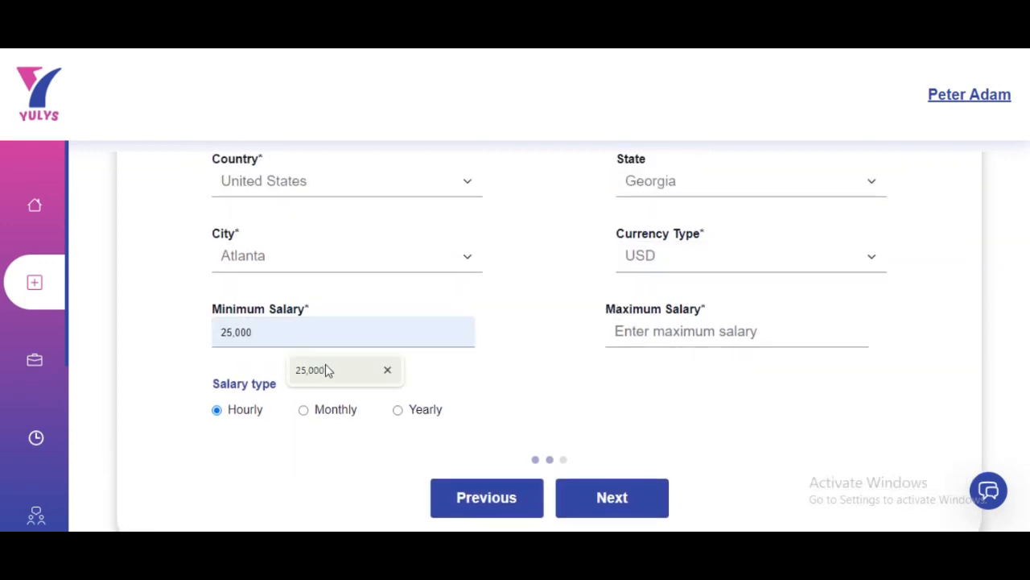
{"action": "left_click", "coordinate": [322, 370]}
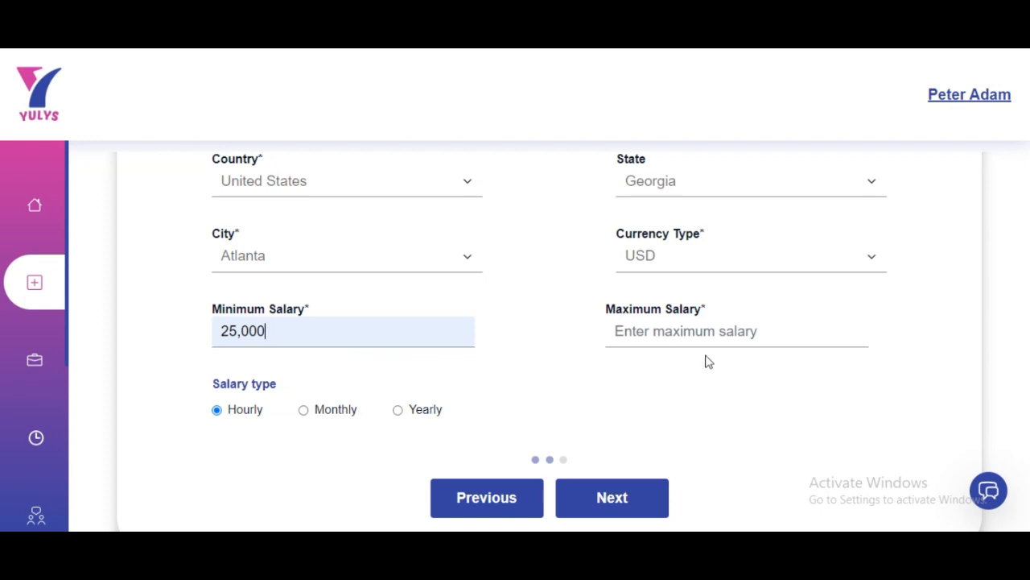
{"action": "left_click", "coordinate": [681, 331]}
{"action": "left_click", "coordinate": [721, 372]}
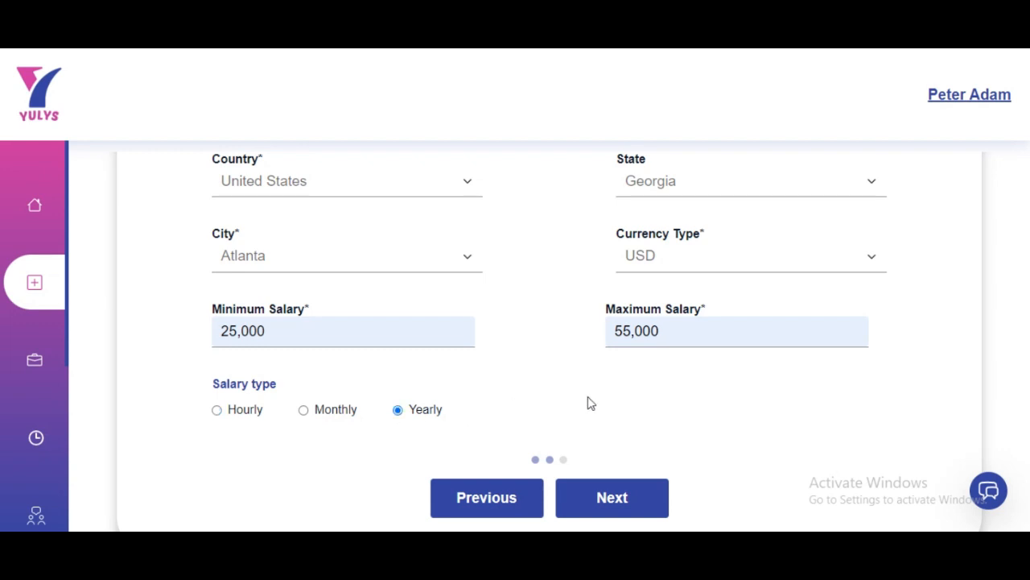
{"action": "scroll", "coordinate": [676, 447], "scroll_direction": "up", "scroll_amount": 1}
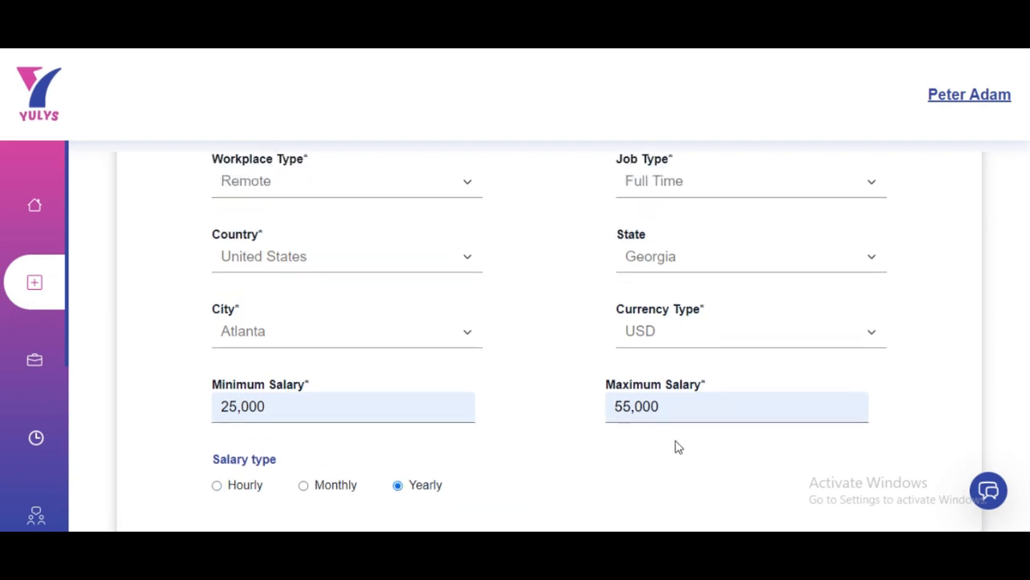
{"action": "scroll", "coordinate": [677, 447], "scroll_direction": "down", "scroll_amount": 2}
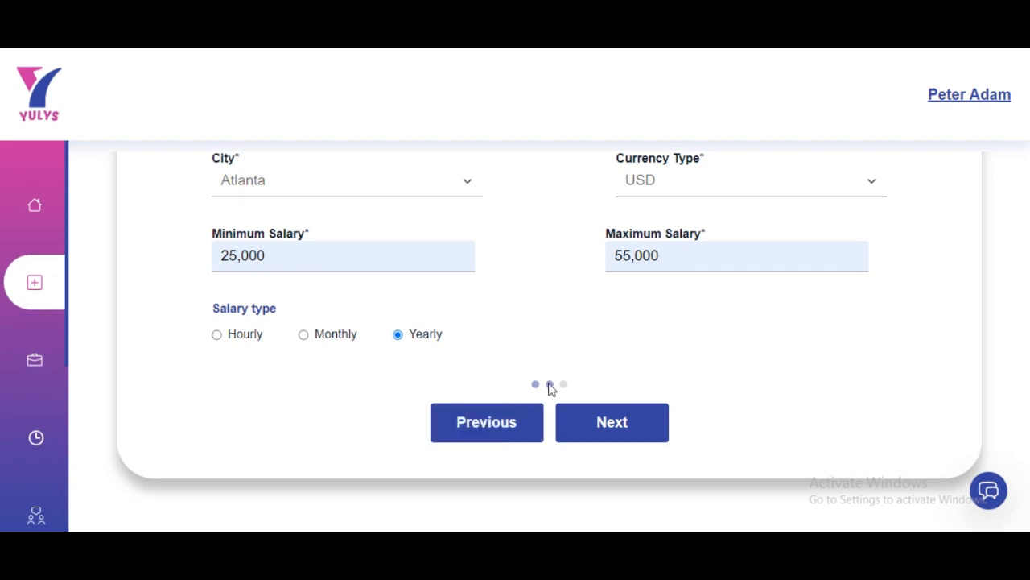
On Step 3, add the skills Good communication skills, time management skills, and Collaboration
{"action": "left_click", "coordinate": [621, 422]}
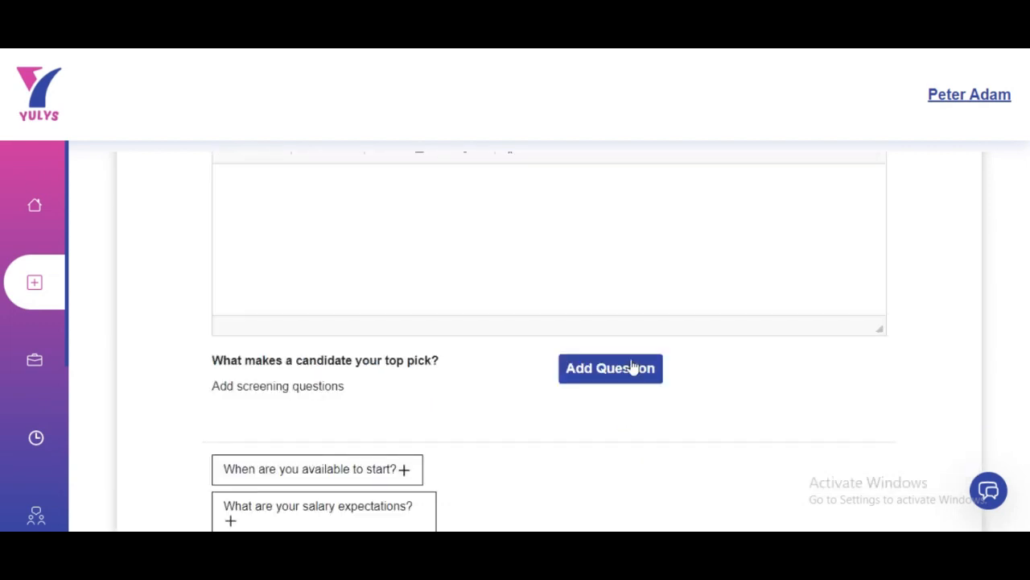
{"action": "scroll", "coordinate": [480, 354], "scroll_direction": "up", "scroll_amount": 5}
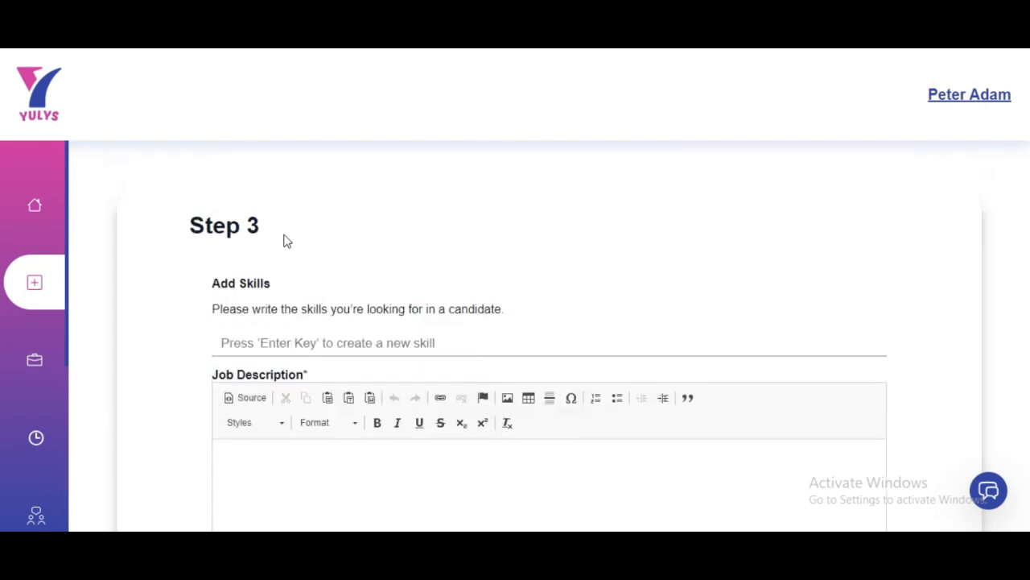
{"action": "left_click", "coordinate": [345, 343]}
{"action": "type", "text": "c"}
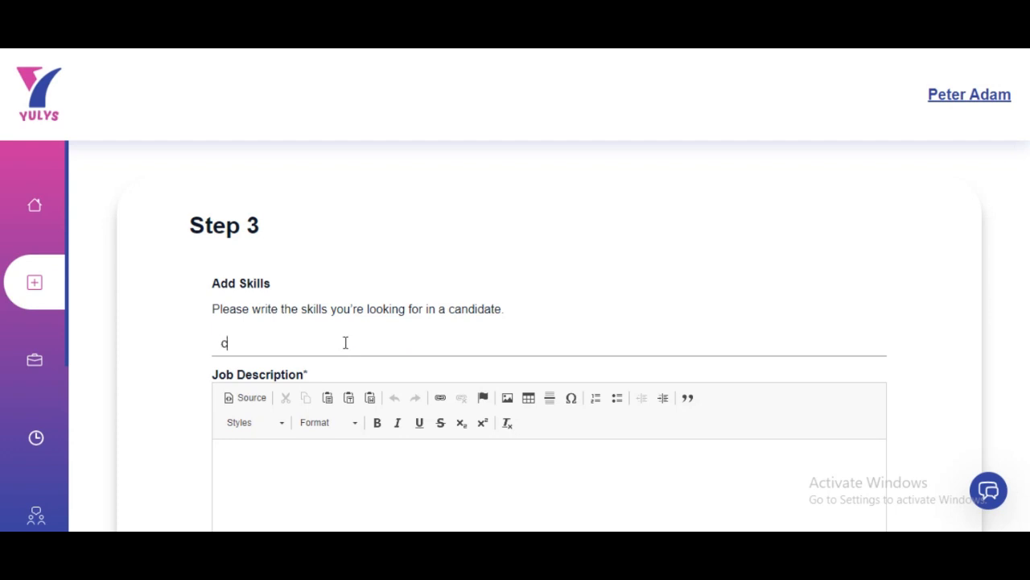
{"action": "type", "text": "omm"}
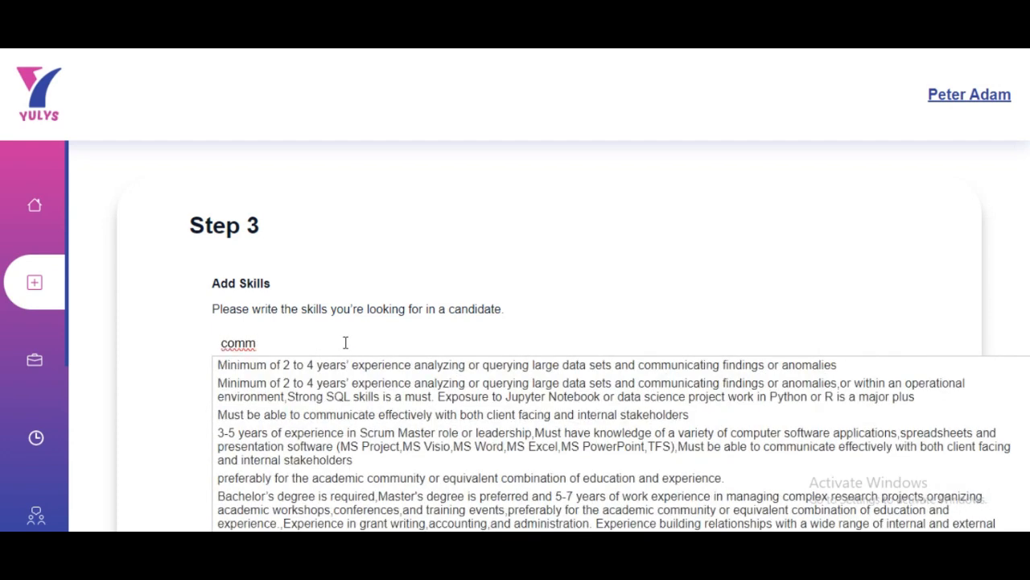
{"action": "type", "text": "unica"}
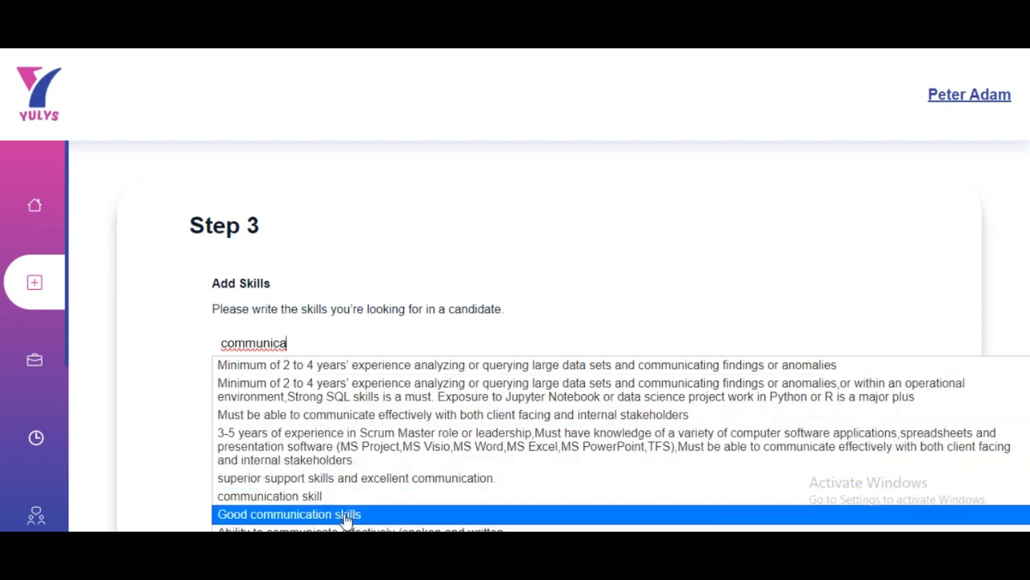
{"action": "left_click", "coordinate": [346, 515]}
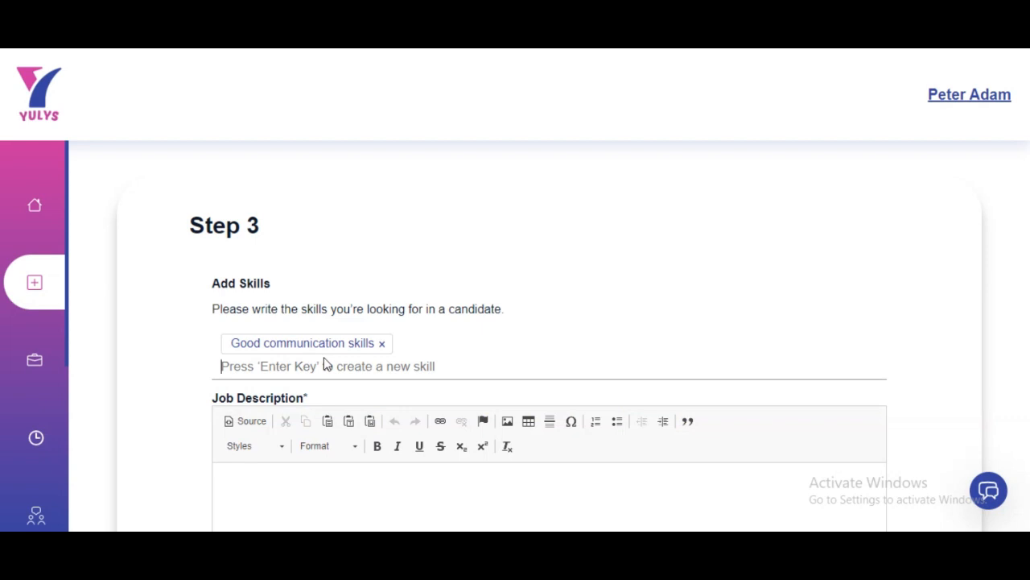
{"action": "type", "text": "time"}
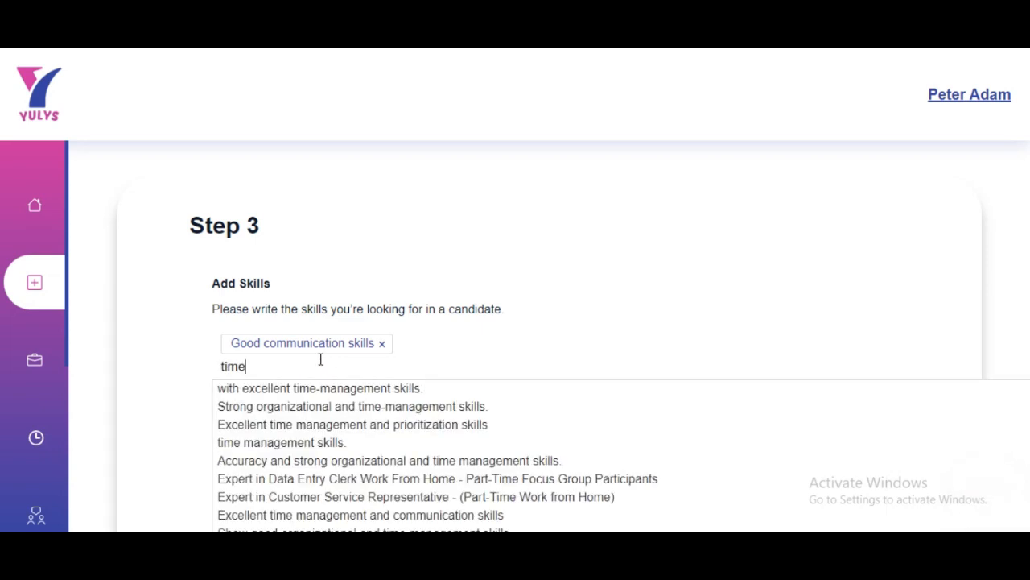
{"action": "left_click", "coordinate": [315, 442]}
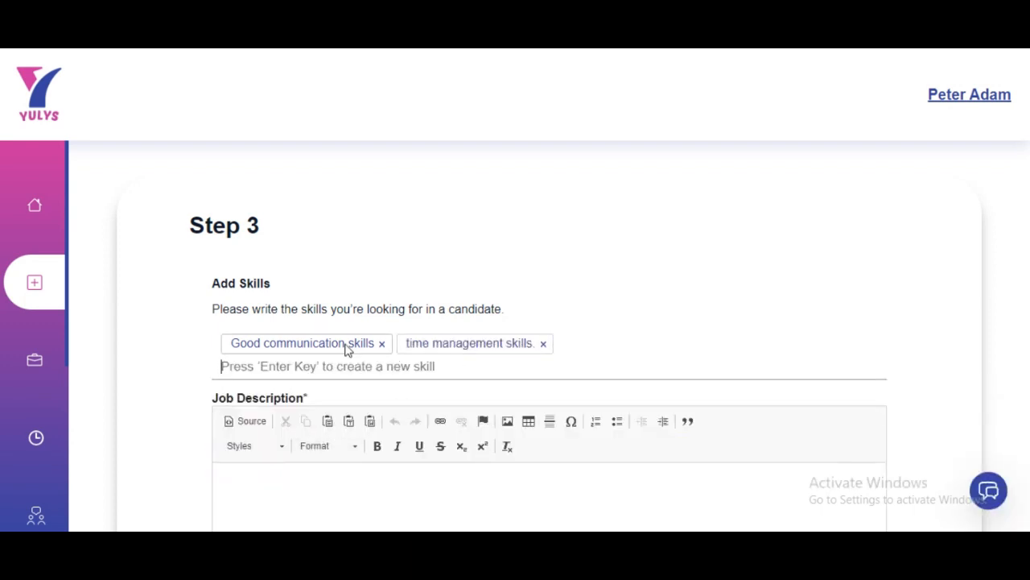
{"action": "type", "text": "collabo"}
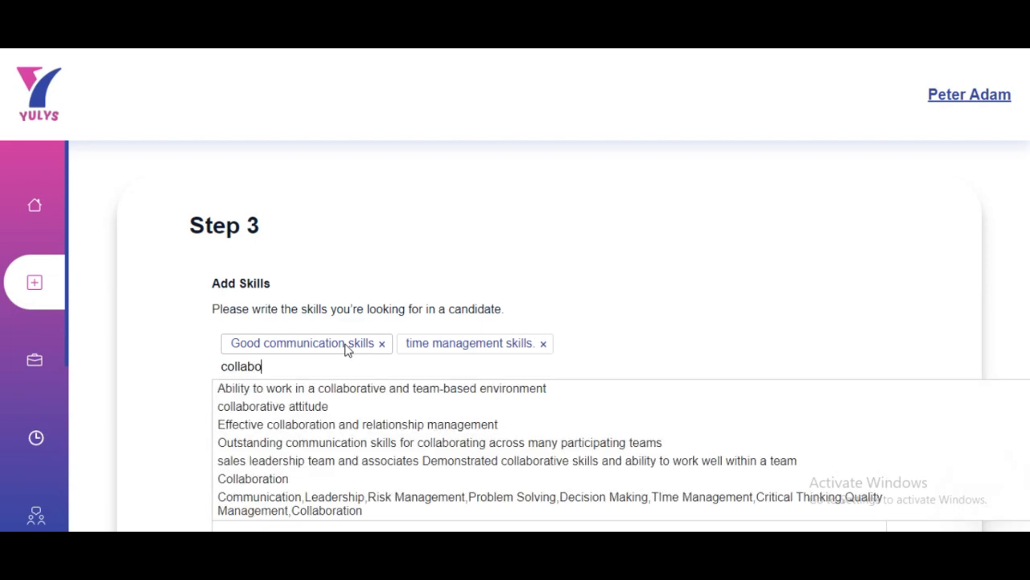
{"action": "left_click", "coordinate": [272, 478]}
{"action": "scroll", "coordinate": [313, 412], "scroll_direction": "down", "scroll_amount": 1}
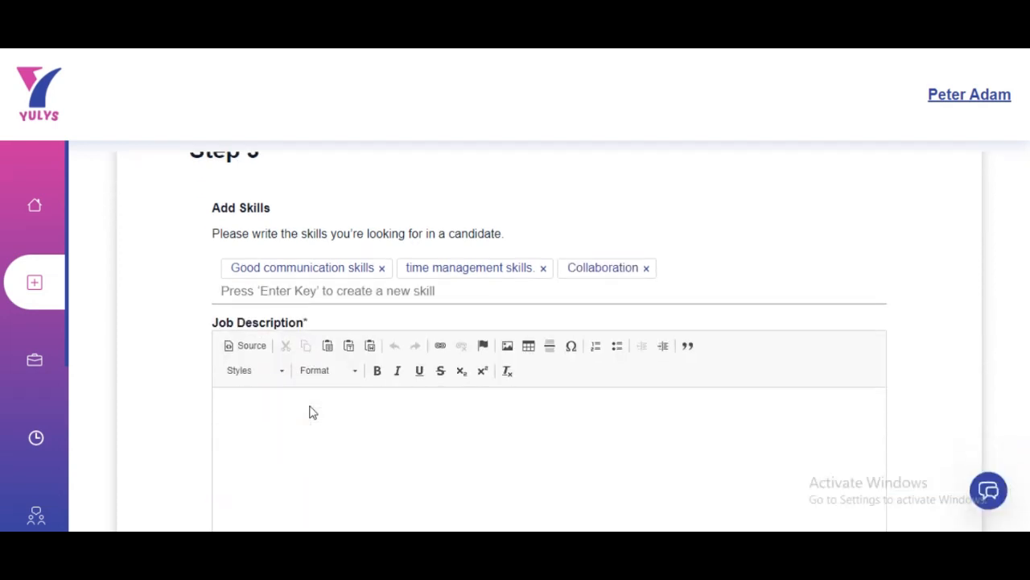
{"action": "scroll", "coordinate": [311, 406], "scroll_direction": "down", "scroll_amount": 1}
Write 'Bacherlors Degree in Computer Science.' as the job description
{"action": "left_click", "coordinate": [311, 346]}
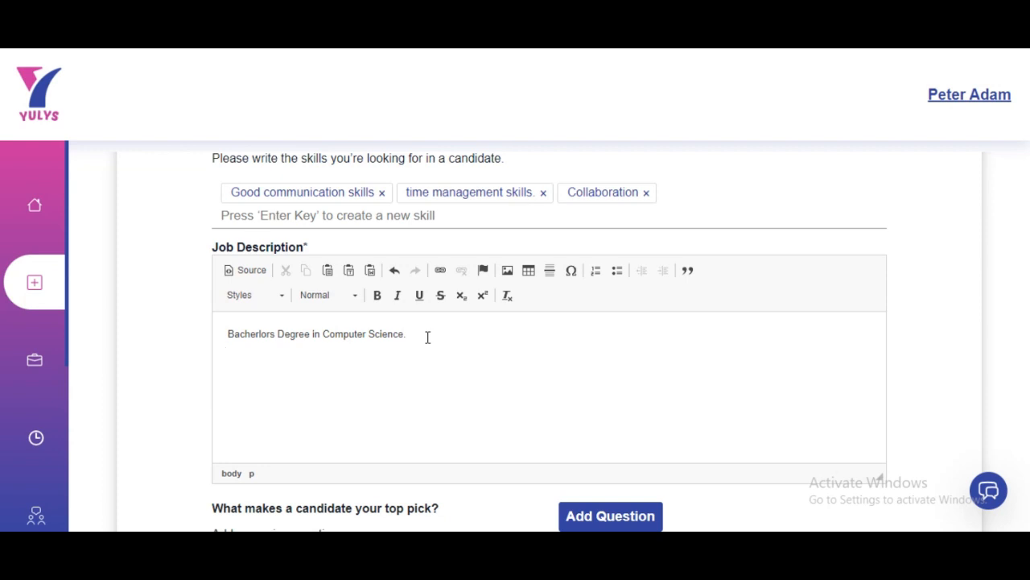
{"action": "key", "text": "Return"}
{"action": "scroll", "coordinate": [326, 391], "scroll_direction": "down", "scroll_amount": 4}
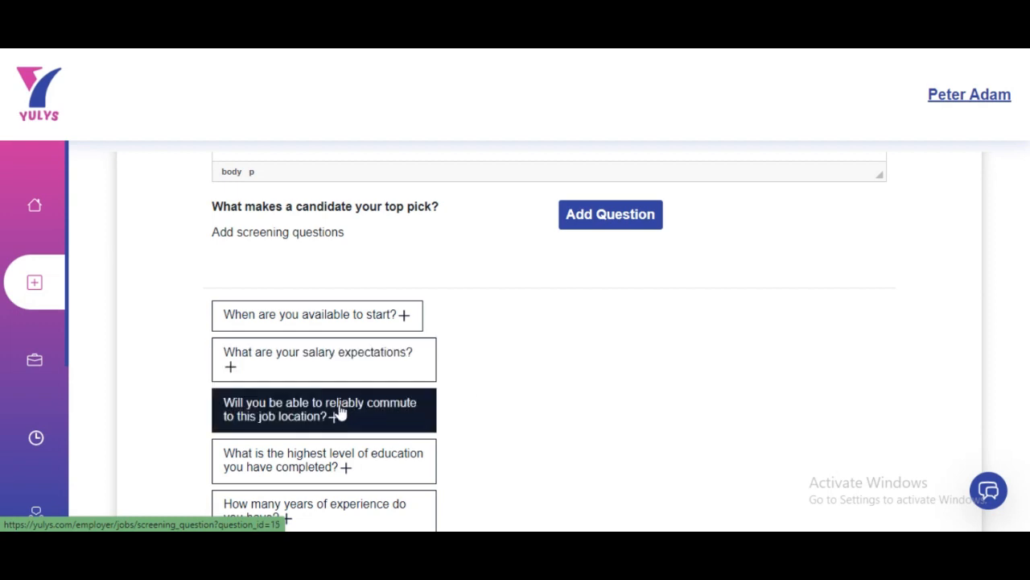
Add the highest-education-level and salary-expectations screening questions
{"action": "left_click", "coordinate": [339, 472]}
{"action": "scroll", "coordinate": [315, 456], "scroll_direction": "down", "scroll_amount": 1}
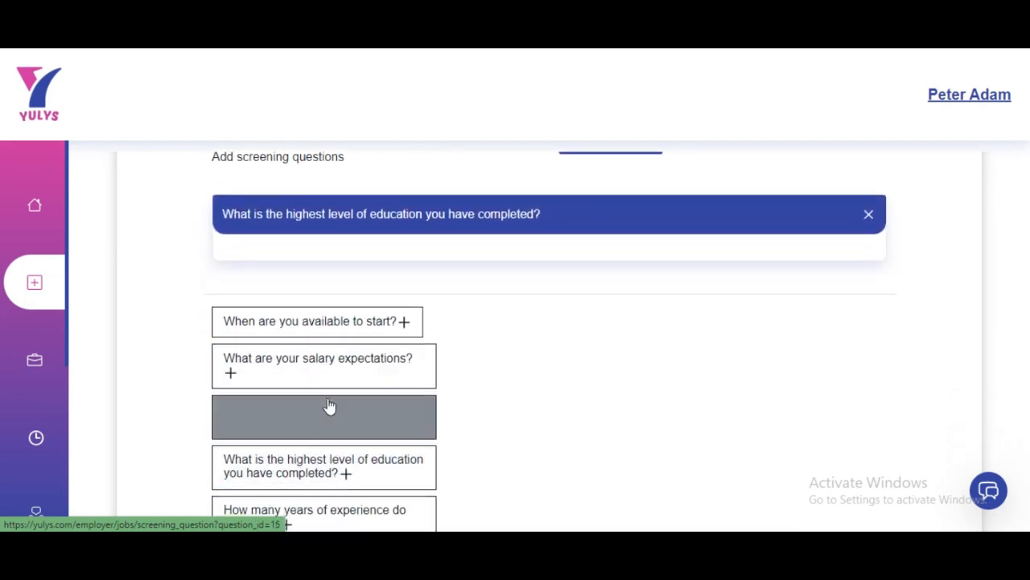
{"action": "left_click", "coordinate": [281, 373]}
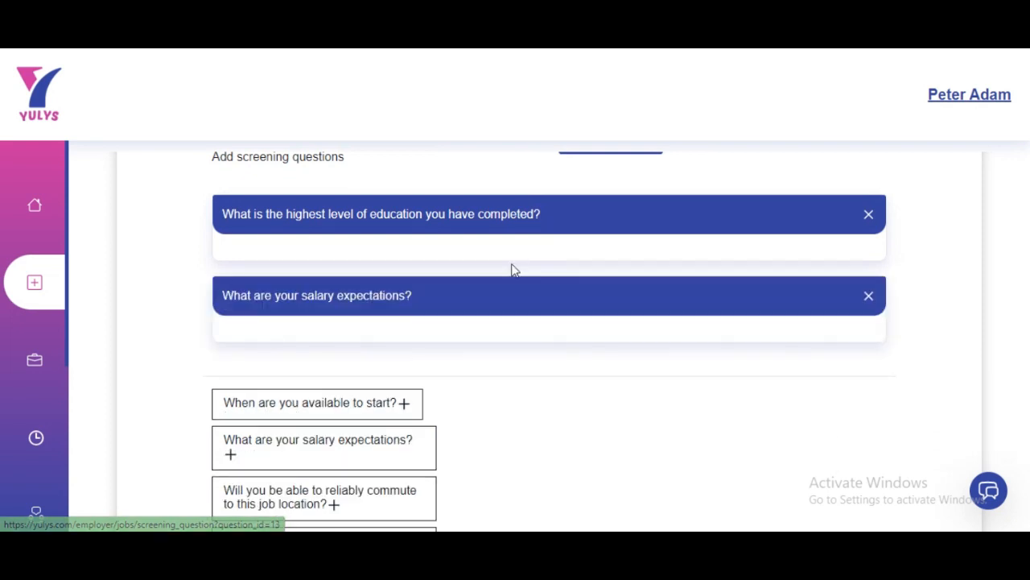
{"action": "scroll", "coordinate": [467, 355], "scroll_direction": "up", "scroll_amount": 5}
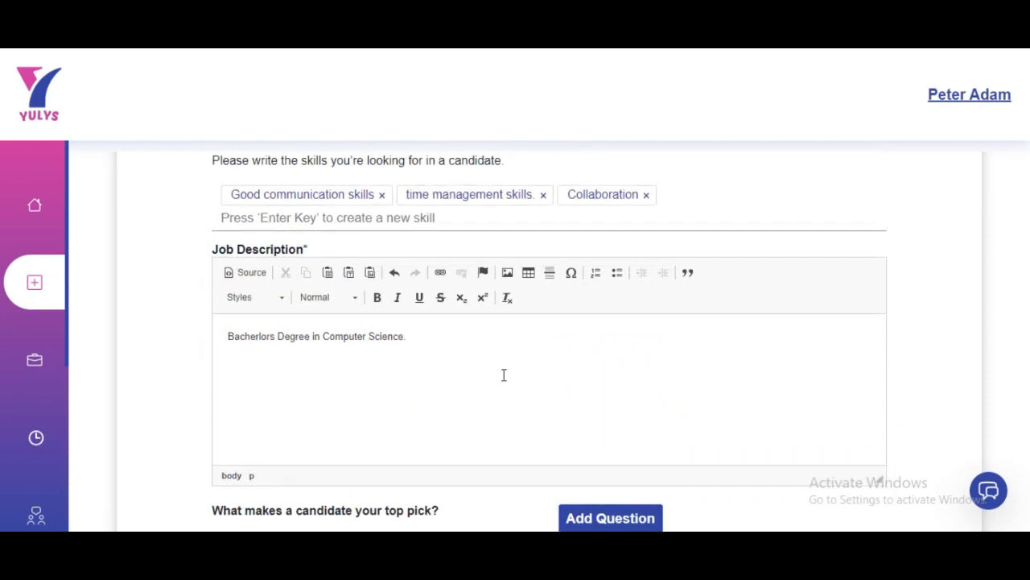
{"action": "scroll", "coordinate": [505, 381], "scroll_direction": "up", "scroll_amount": 2}
{"action": "scroll", "coordinate": [505, 381], "scroll_direction": "down", "scroll_amount": 4}
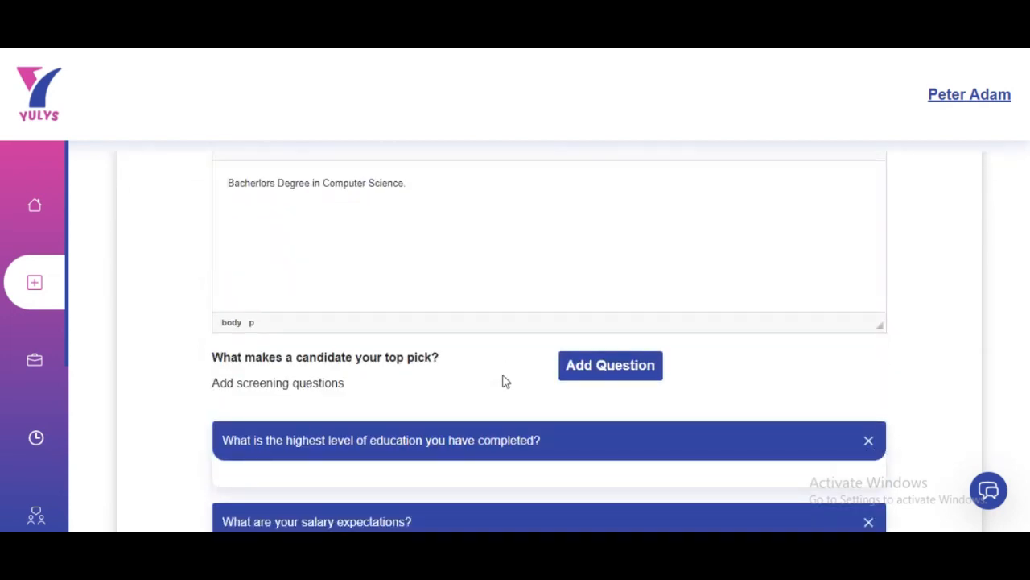
{"action": "scroll", "coordinate": [505, 381], "scroll_direction": "down", "scroll_amount": 10}
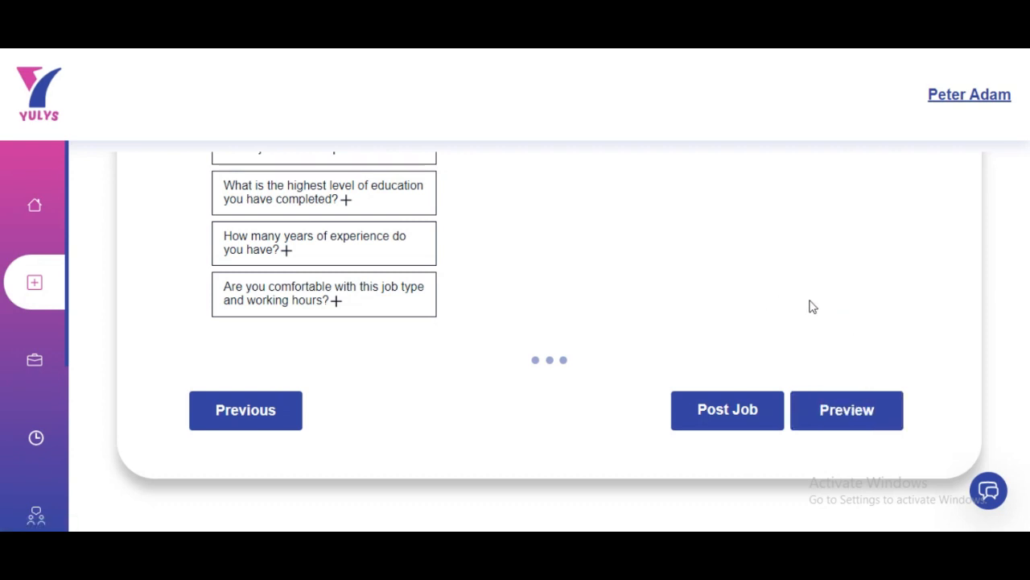
{"action": "left_click", "coordinate": [850, 421]}
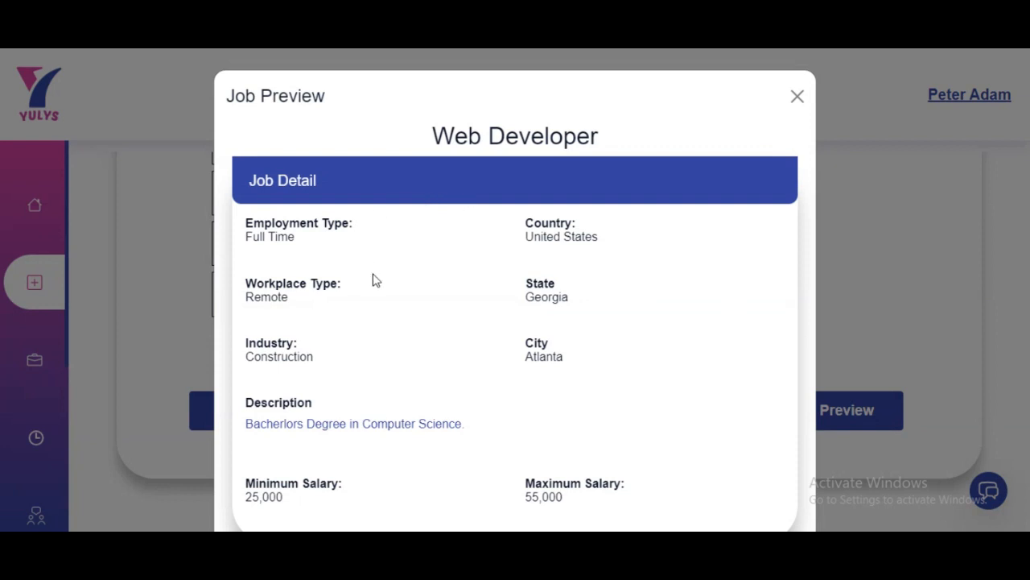
{"action": "scroll", "coordinate": [491, 256], "scroll_direction": "down", "scroll_amount": 3}
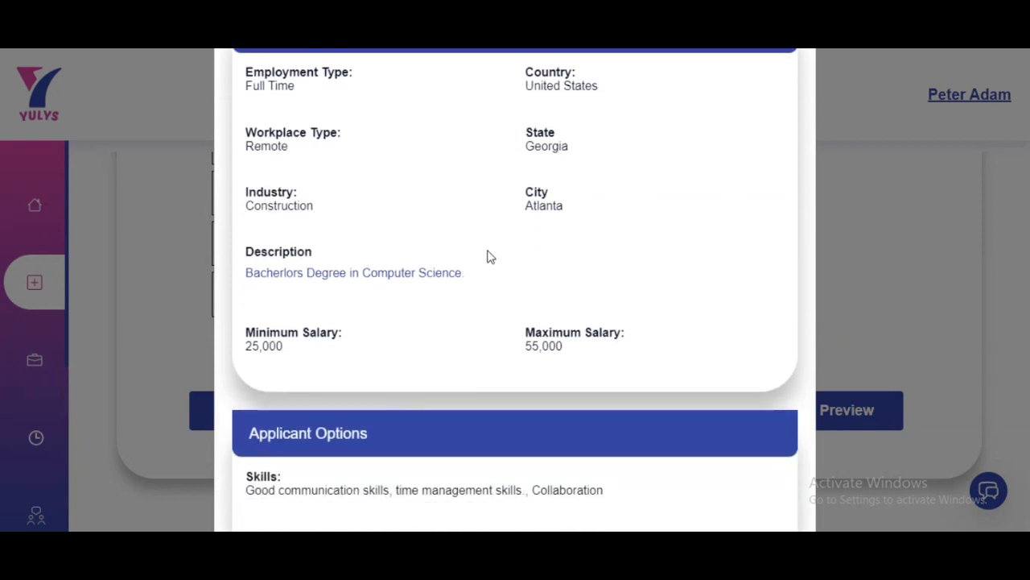
{"action": "scroll", "coordinate": [491, 256], "scroll_direction": "up", "scroll_amount": 3}
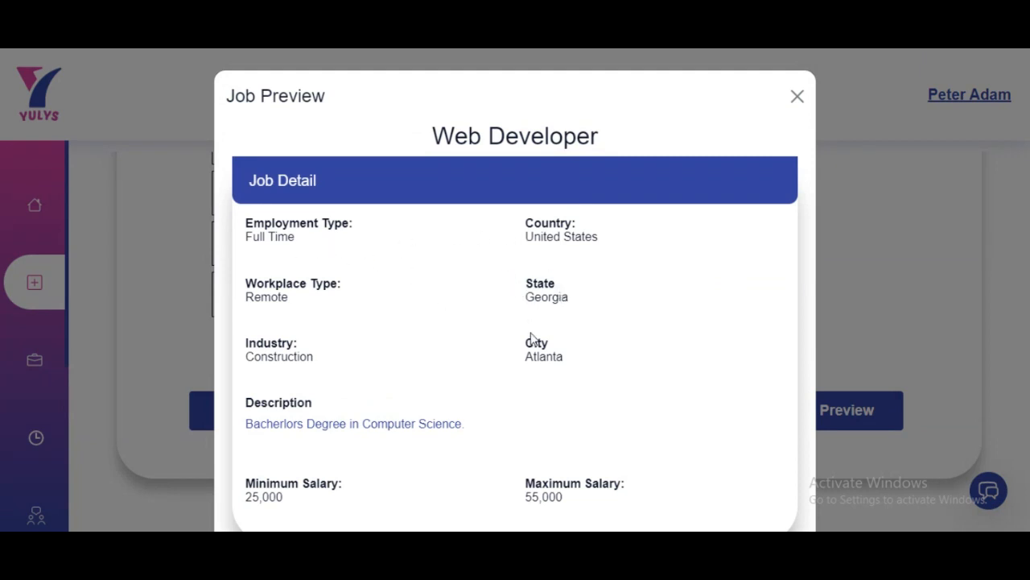
{"action": "scroll", "coordinate": [533, 341], "scroll_direction": "down", "scroll_amount": 1}
{"action": "scroll", "coordinate": [533, 341], "scroll_direction": "down", "scroll_amount": 1}
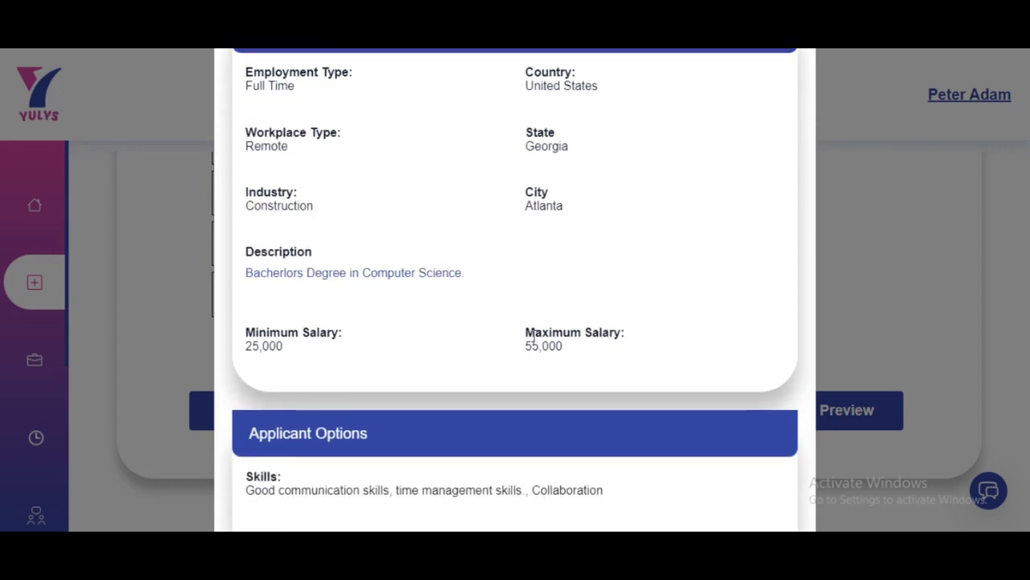
{"action": "scroll", "coordinate": [534, 336], "scroll_direction": "down", "scroll_amount": 3}
{"action": "scroll", "coordinate": [532, 342], "scroll_direction": "down", "scroll_amount": 1}
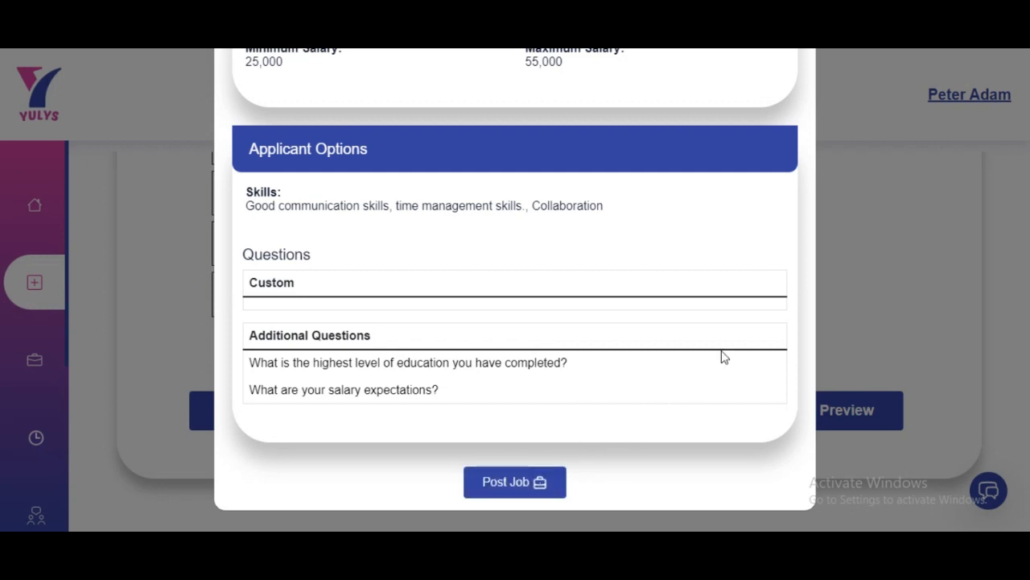
{"action": "left_click", "coordinate": [842, 267]}
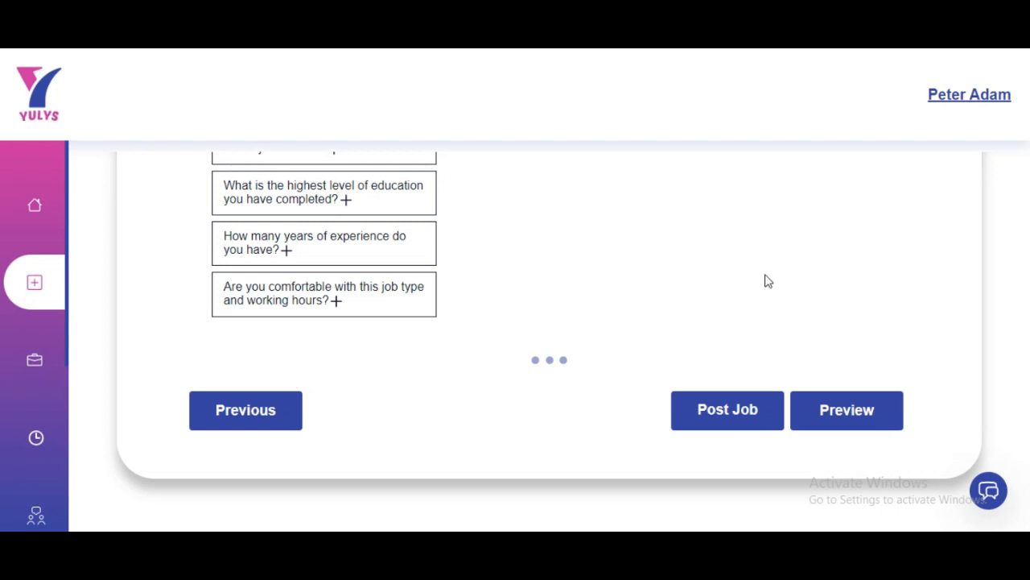
Post the Web Developer job and go to the Posted Jobs list
{"action": "left_click", "coordinate": [734, 420]}
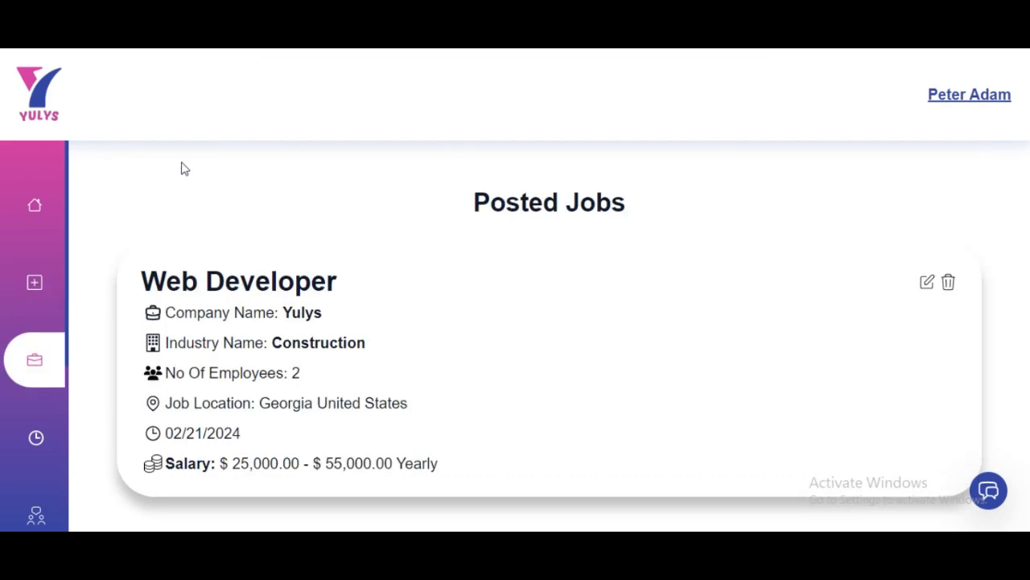
{"action": "mouse_move", "coordinate": [63, 200]}
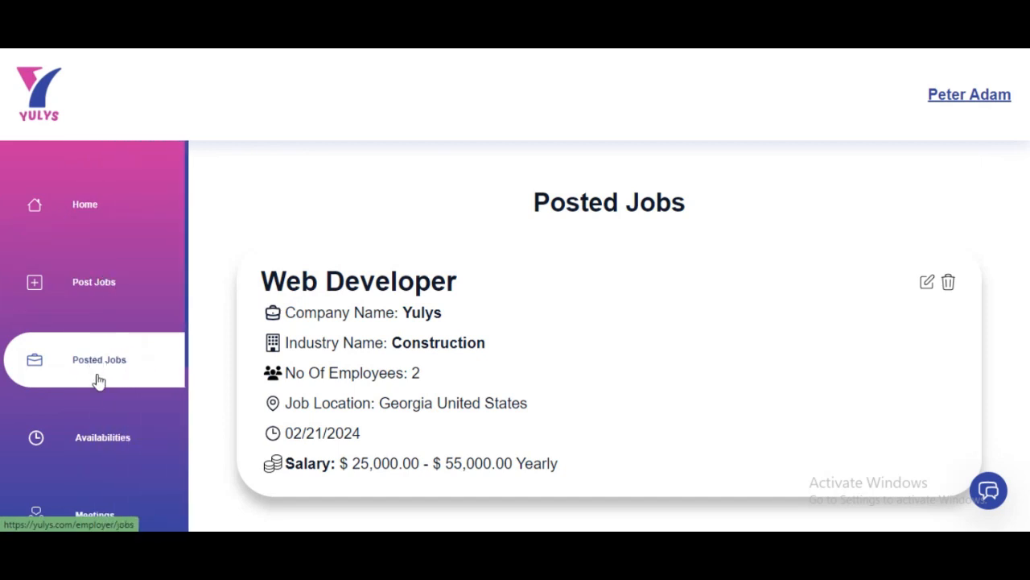
{"action": "left_click", "coordinate": [95, 365]}
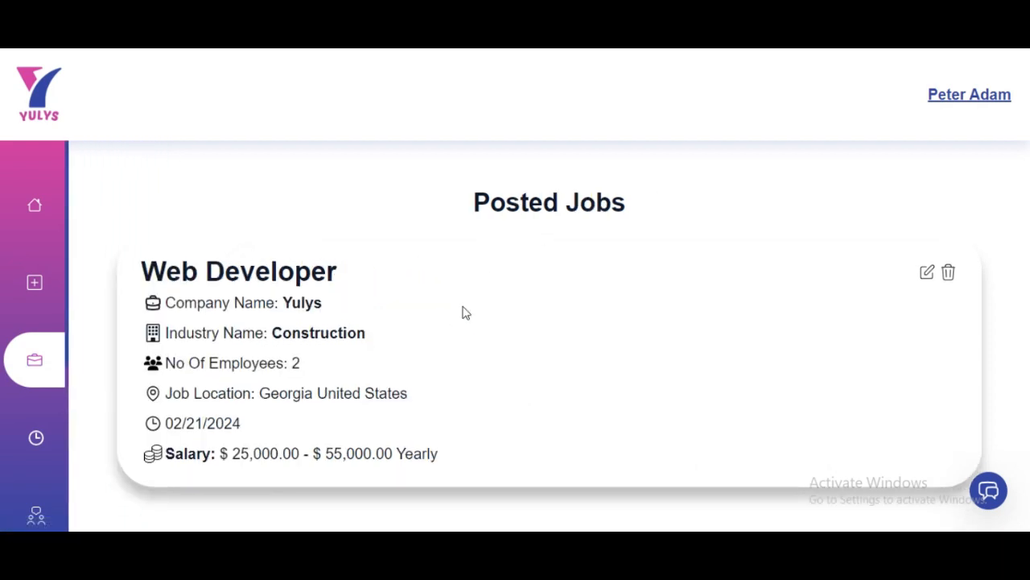
Delete the duplicate Web Developer listing, confirming with Yes
{"action": "scroll", "coordinate": [463, 311], "scroll_direction": "down", "scroll_amount": 3}
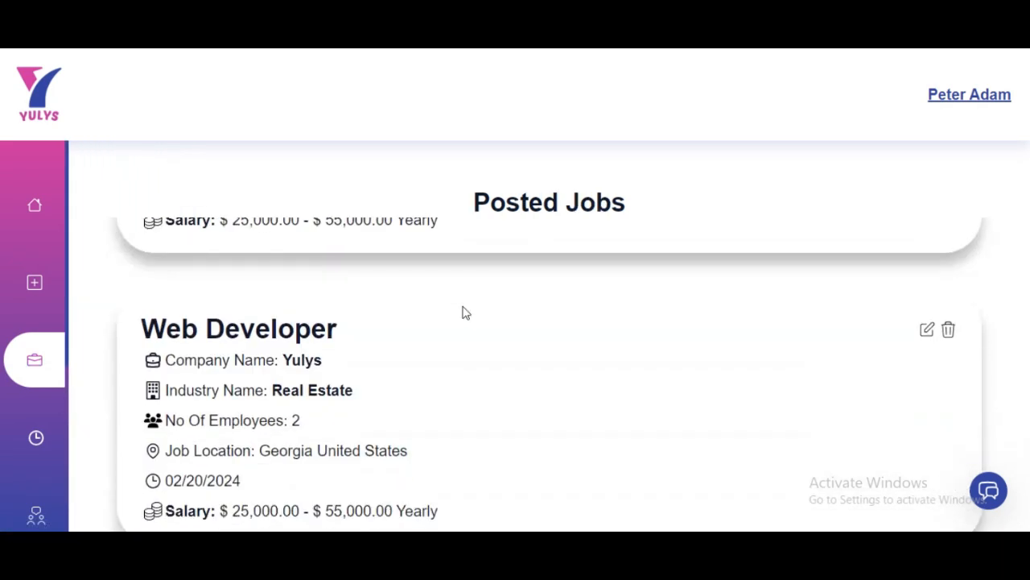
{"action": "scroll", "coordinate": [465, 311], "scroll_direction": "up", "scroll_amount": 3}
{"action": "scroll", "coordinate": [464, 311], "scroll_direction": "down", "scroll_amount": 3}
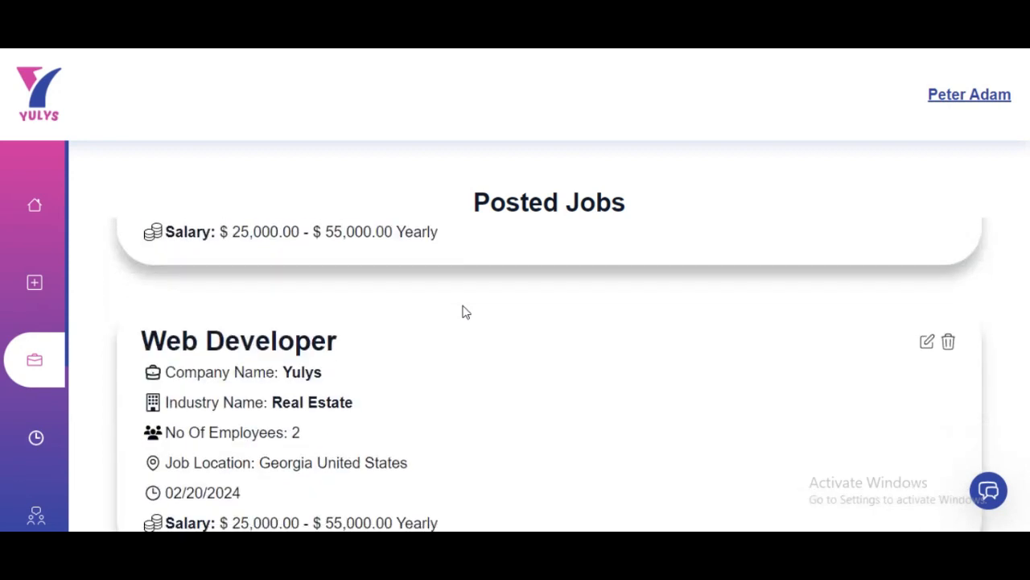
{"action": "scroll", "coordinate": [387, 385], "scroll_direction": "up", "scroll_amount": 3}
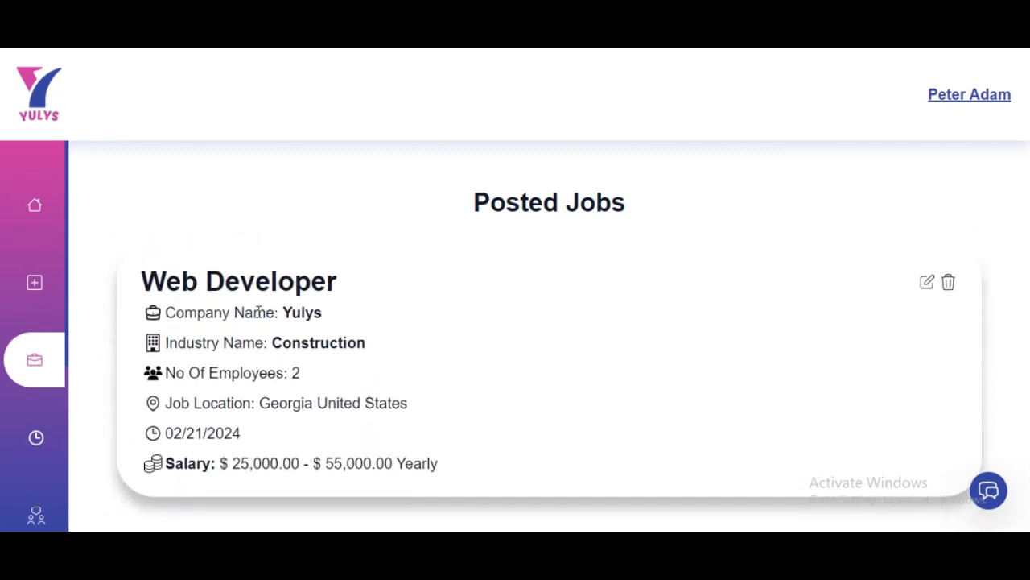
{"action": "scroll", "coordinate": [260, 308], "scroll_direction": "down", "scroll_amount": 3}
{"action": "scroll", "coordinate": [267, 319], "scroll_direction": "up", "scroll_amount": 3}
{"action": "scroll", "coordinate": [844, 344], "scroll_direction": "down", "scroll_amount": 2}
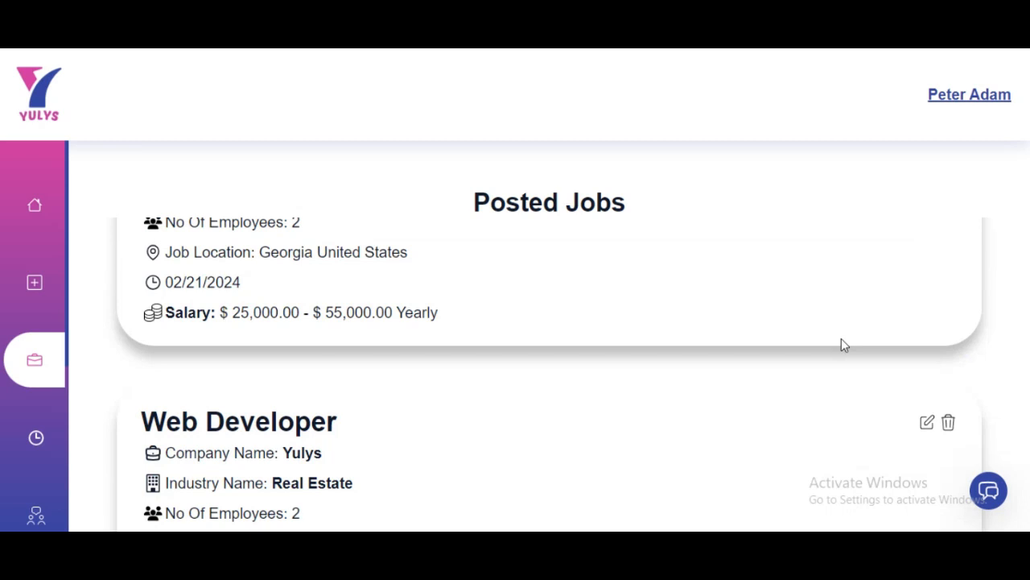
{"action": "left_click", "coordinate": [950, 424]}
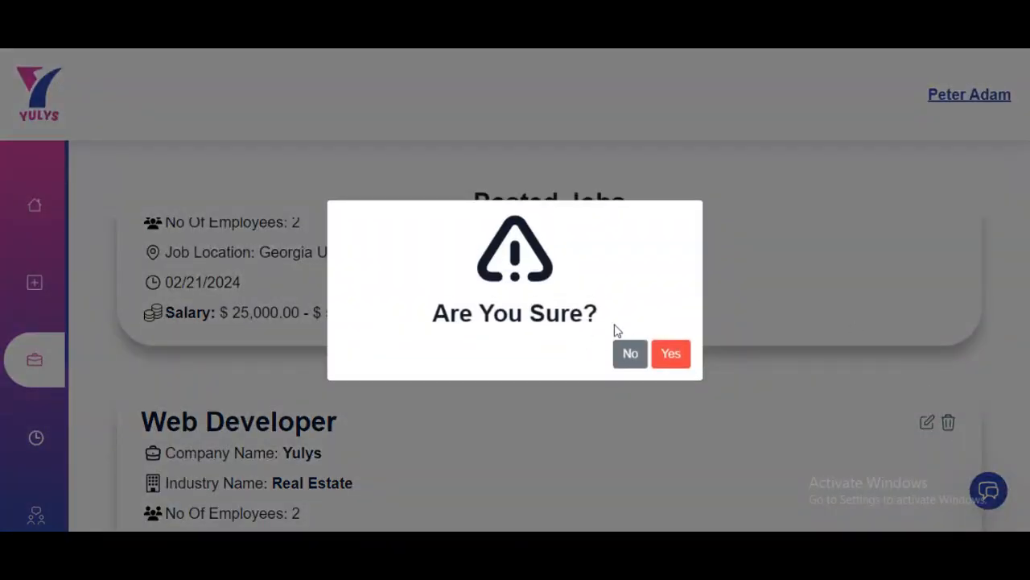
{"action": "left_click", "coordinate": [668, 355]}
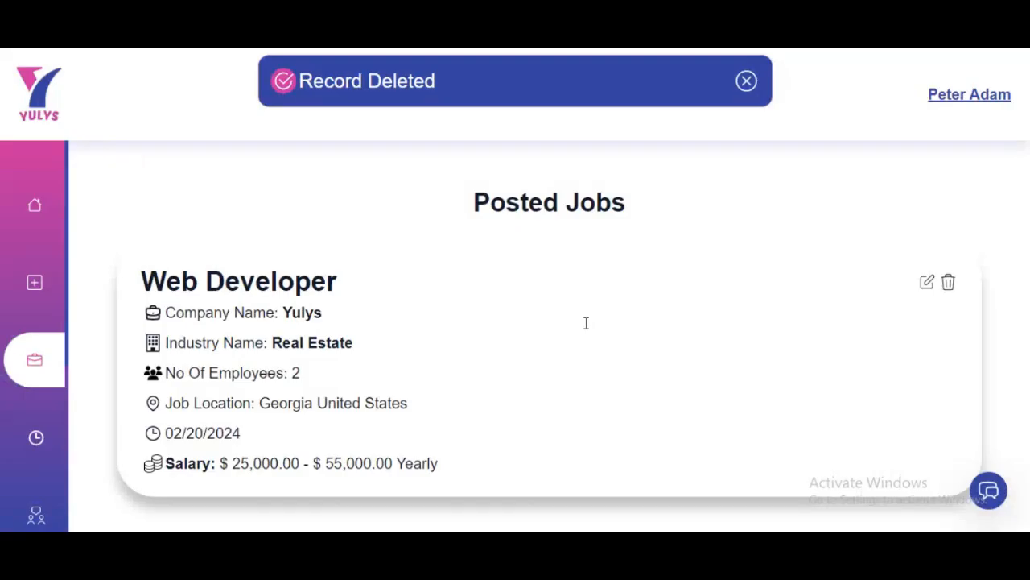